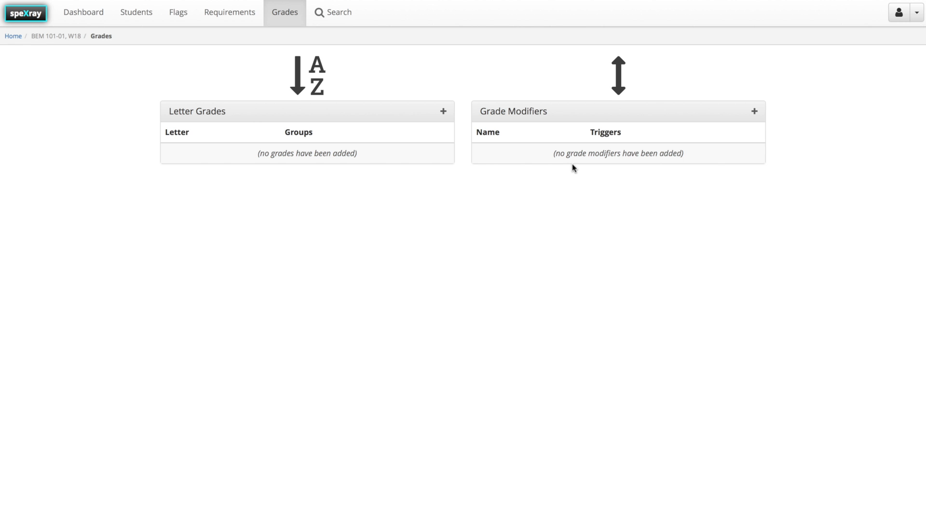
Add two letter grades named F and D to the course.
{"action": "left_click", "coordinate": [444, 112]}
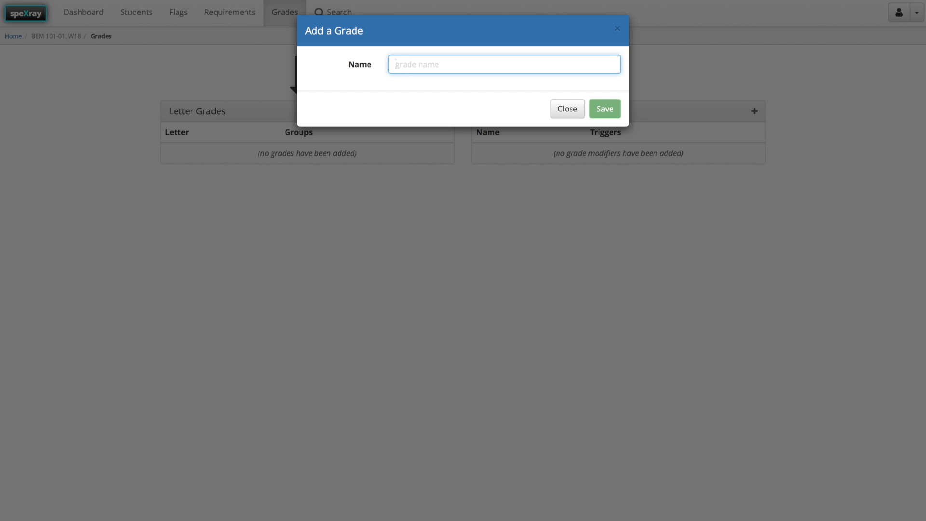
{"action": "type", "text": "F"}
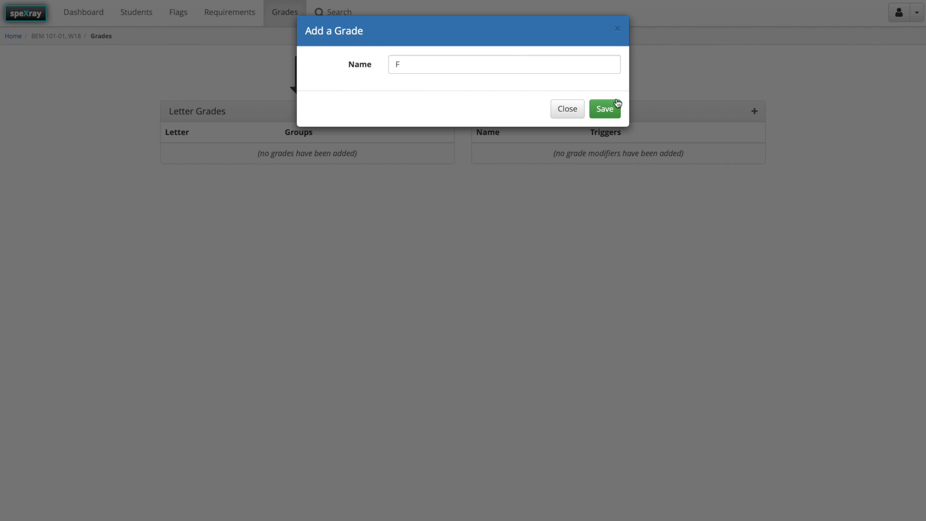
{"action": "left_click", "coordinate": [617, 103]}
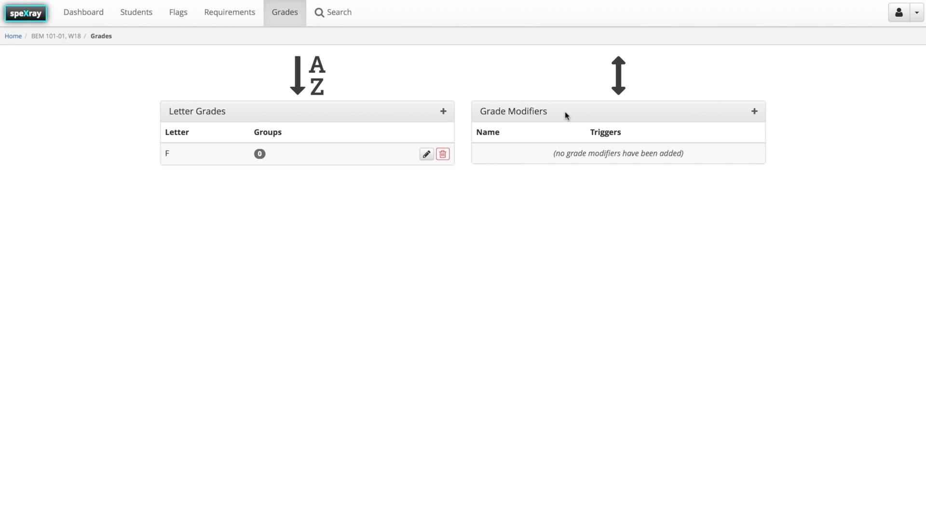
{"action": "left_click", "coordinate": [443, 111]}
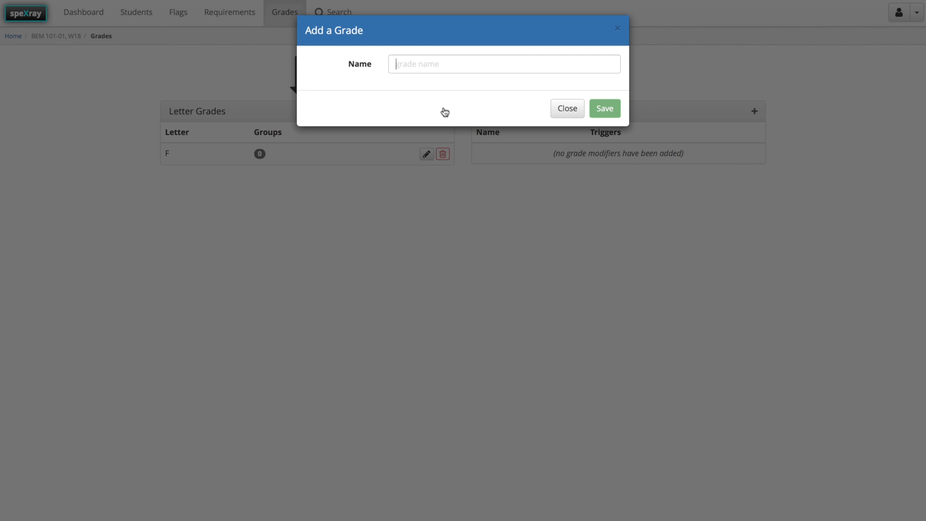
{"action": "type", "text": "D"}
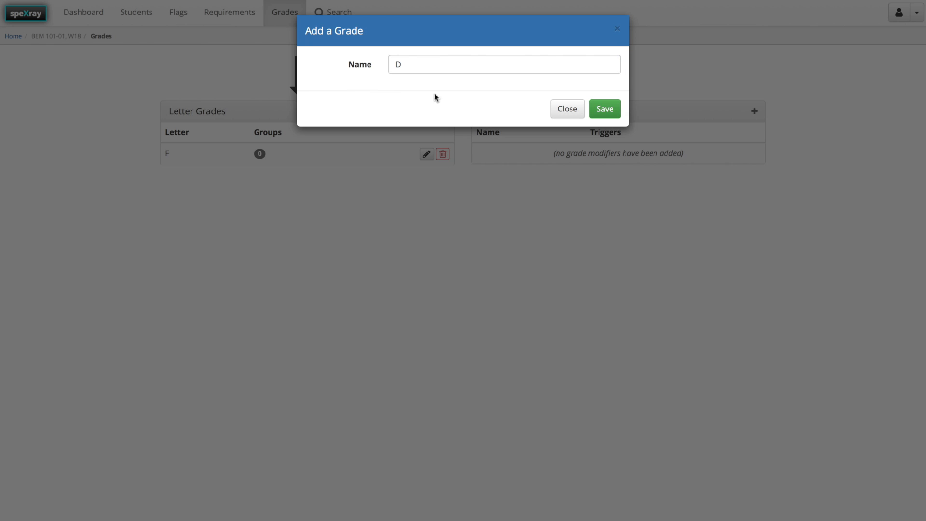
{"action": "left_click", "coordinate": [605, 110]}
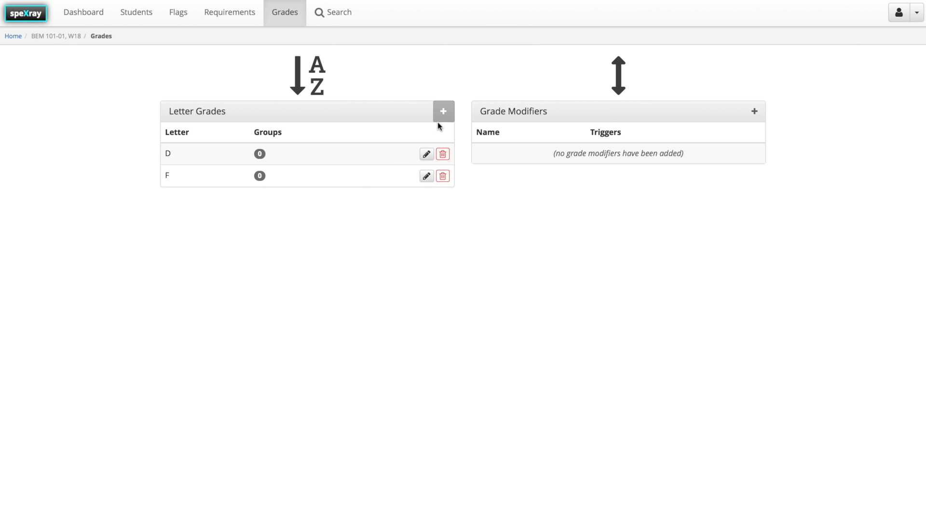
Open letter grade D for editing and add a requirement group named Content Modules.
{"action": "left_click", "coordinate": [427, 154]}
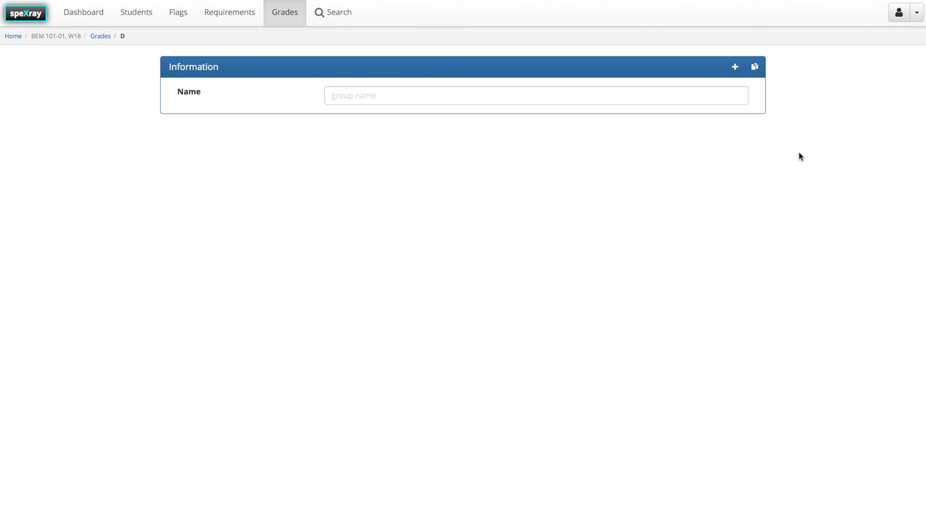
{"action": "left_click", "coordinate": [734, 68]}
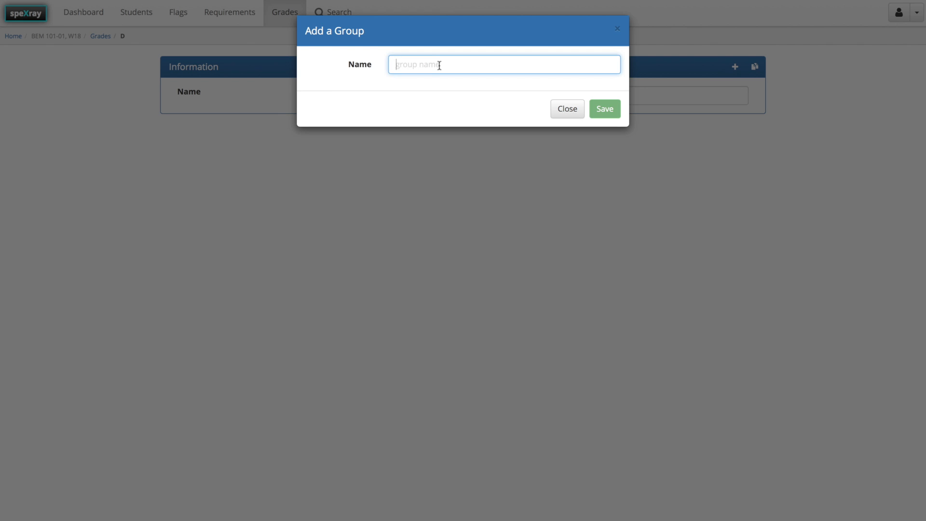
{"action": "type", "text": "Content Modules"}
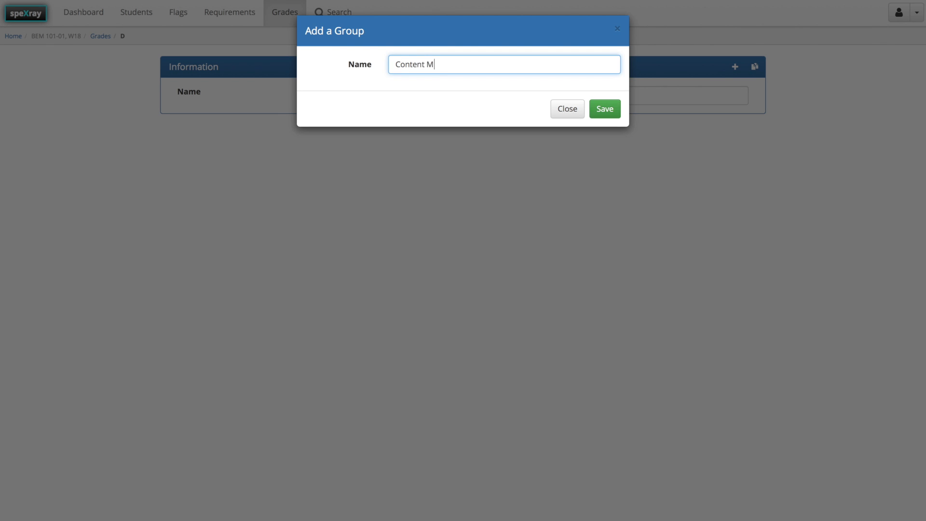
{"action": "left_click", "coordinate": [605, 109]}
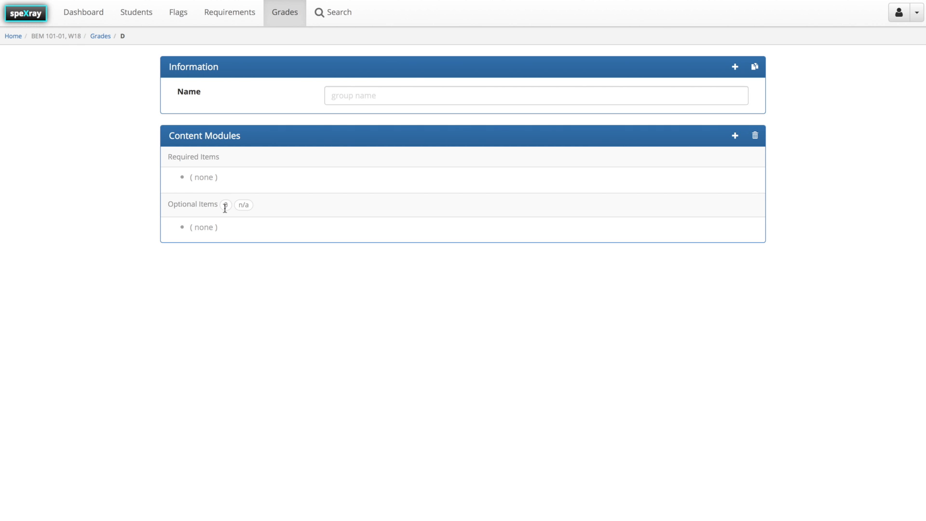
Add Content Module 1 as an optional requirement in grade D's Content Modules group.
{"action": "left_click", "coordinate": [736, 138]}
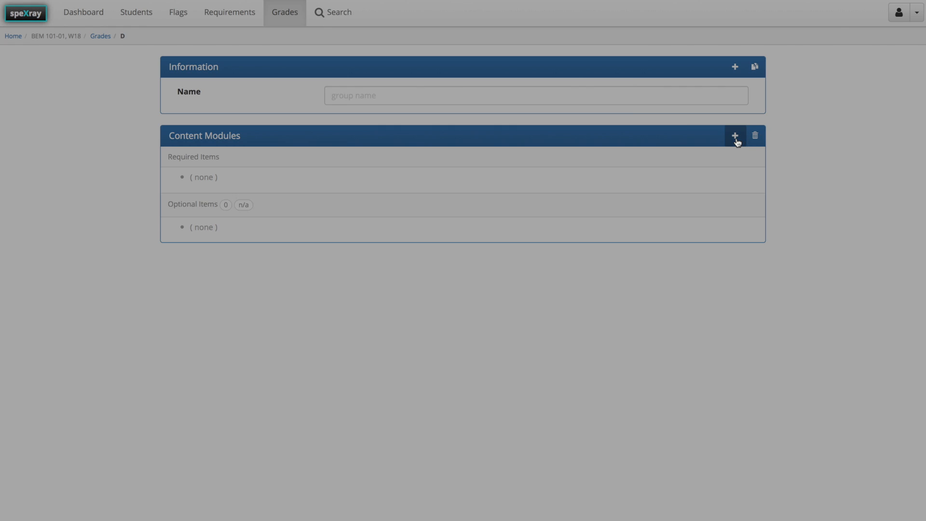
{"action": "left_click", "coordinate": [413, 67]}
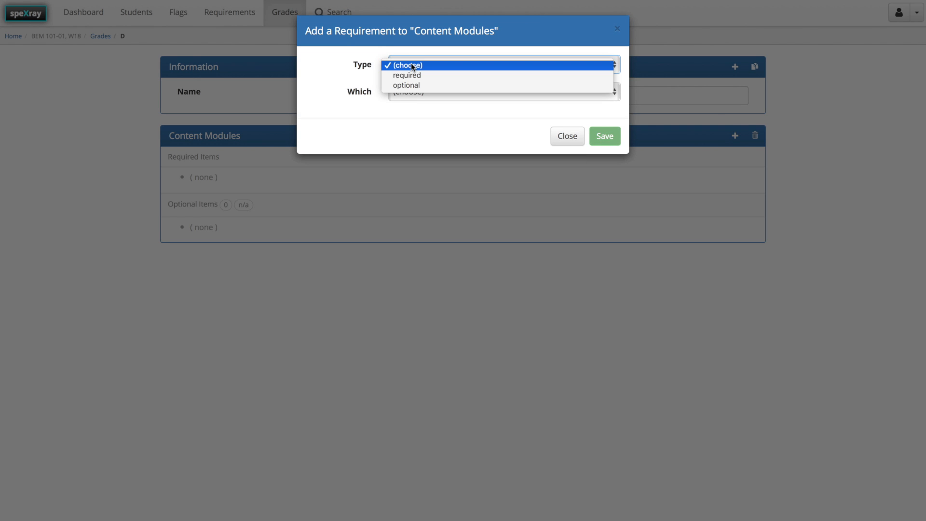
{"action": "left_click", "coordinate": [421, 85]}
{"action": "left_click", "coordinate": [422, 90]}
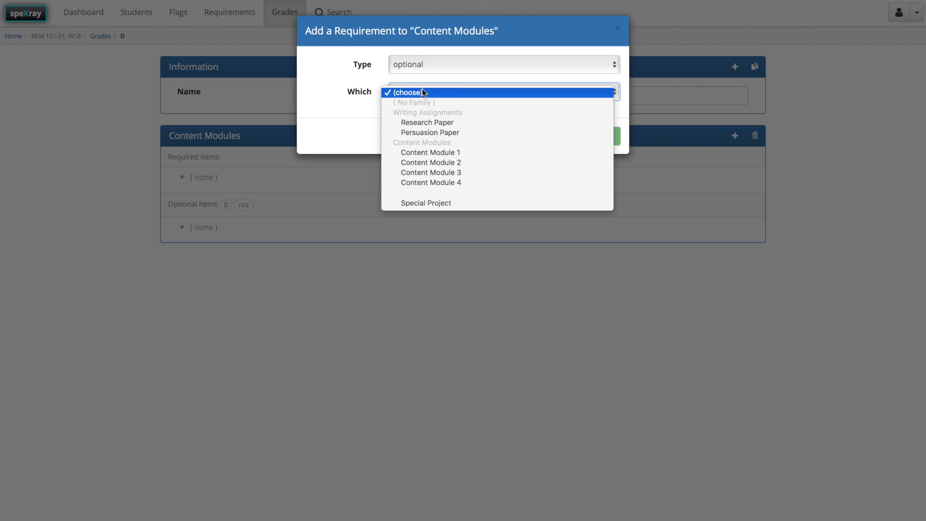
{"action": "left_click", "coordinate": [452, 153]}
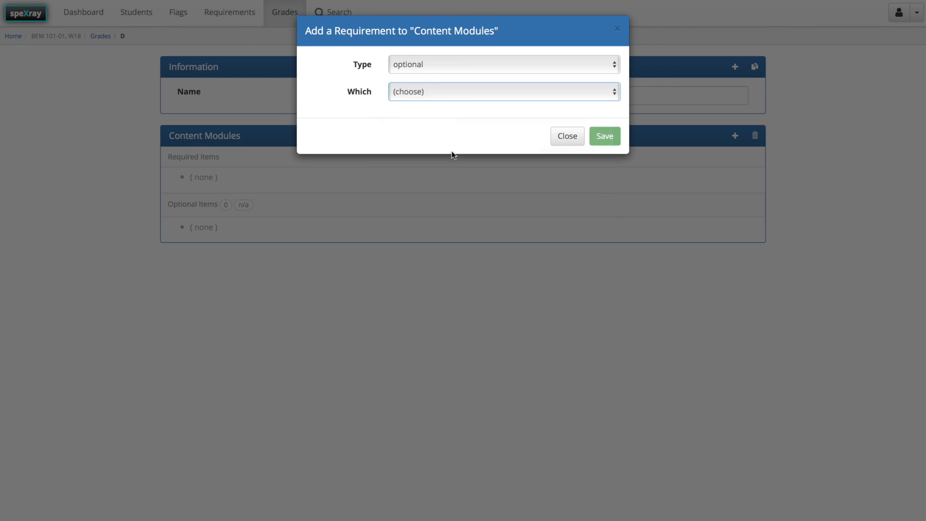
{"action": "left_click", "coordinate": [604, 136]}
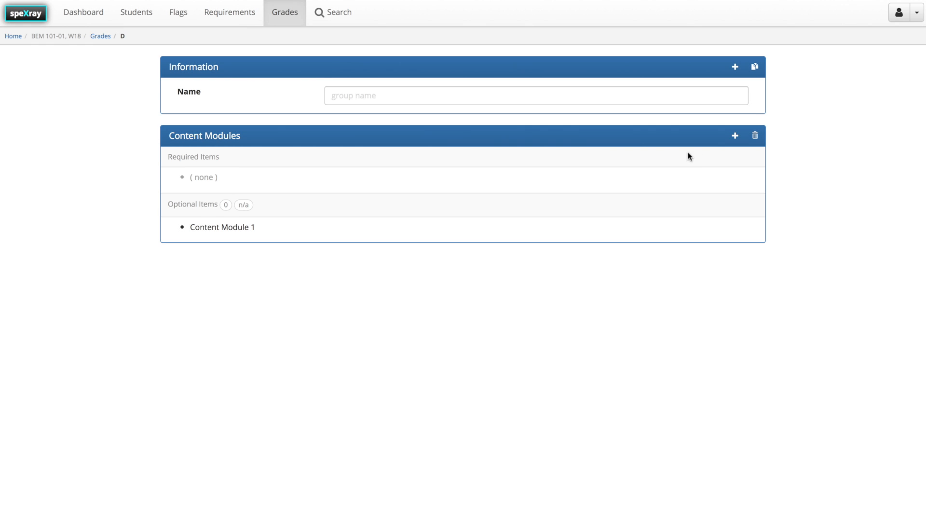
Add Content Module 2 to grade D's Content Modules group as an optional requirement.
{"action": "left_click", "coordinate": [735, 136]}
{"action": "left_click", "coordinate": [444, 90]}
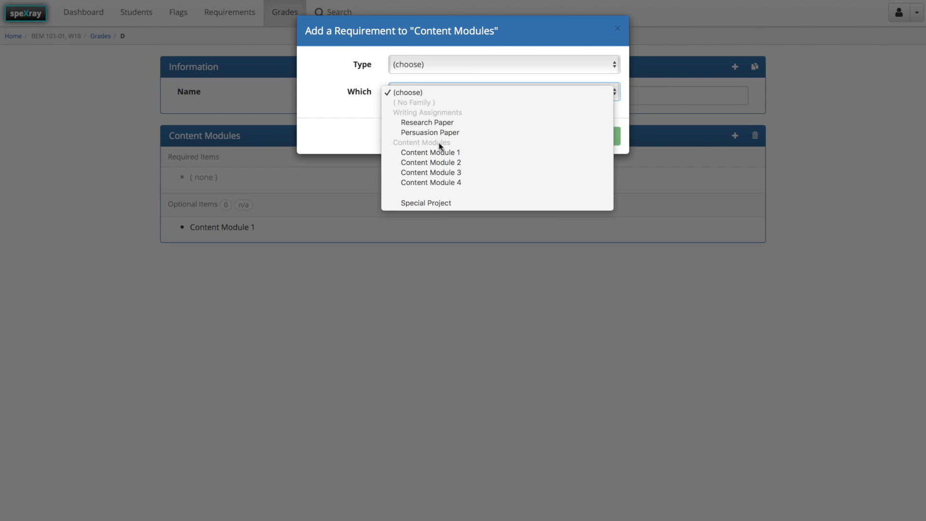
{"action": "left_click", "coordinate": [441, 163]}
{"action": "left_click", "coordinate": [411, 67]}
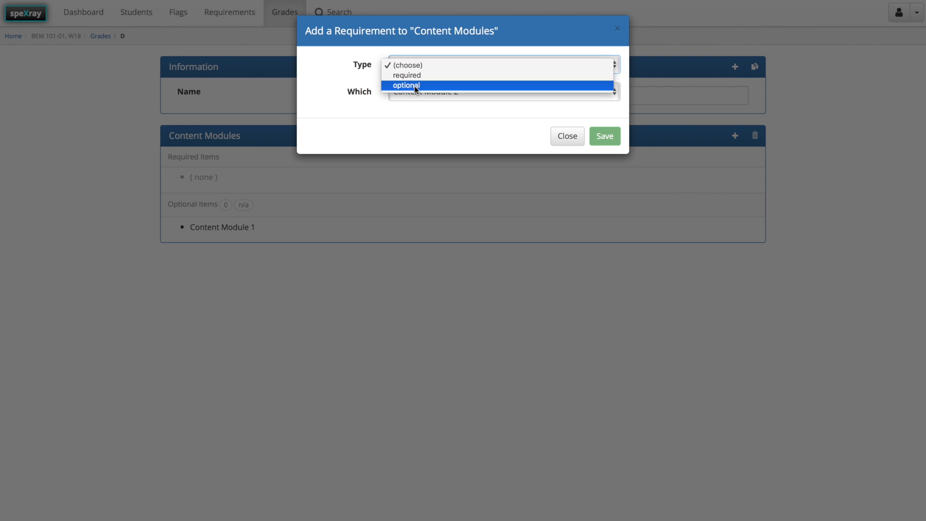
{"action": "left_click", "coordinate": [415, 86]}
{"action": "left_click", "coordinate": [604, 137]}
Add Content Module 3 to grade D's Content Modules group as an optional requirement.
{"action": "left_click", "coordinate": [734, 136]}
{"action": "left_click", "coordinate": [479, 66]}
{"action": "left_click", "coordinate": [480, 86]}
{"action": "left_click", "coordinate": [481, 90]}
{"action": "left_click", "coordinate": [482, 173]}
{"action": "left_click", "coordinate": [604, 136]}
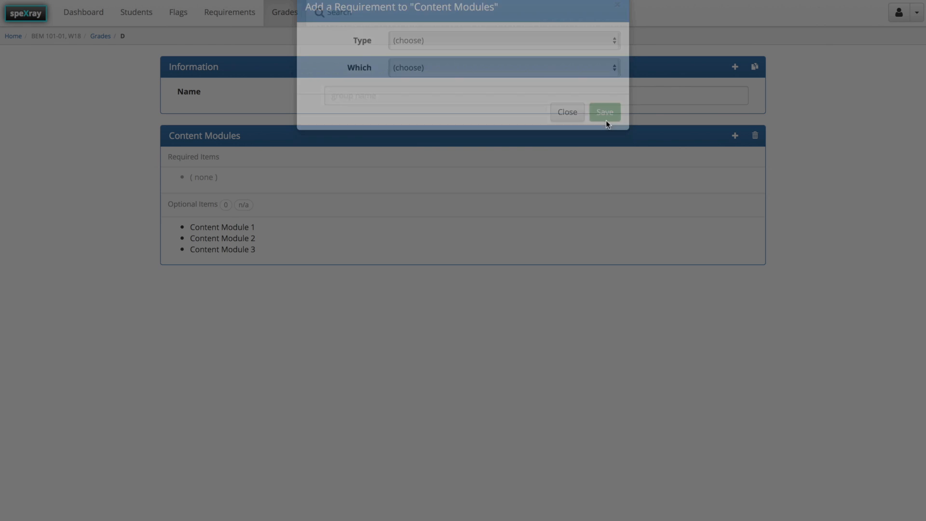
Add Content Module 4 to grade D's Content Modules group as an optional requirement.
{"action": "left_click", "coordinate": [735, 135]}
{"action": "left_click", "coordinate": [483, 91]}
{"action": "left_click", "coordinate": [461, 183]}
{"action": "left_click", "coordinate": [605, 136]}
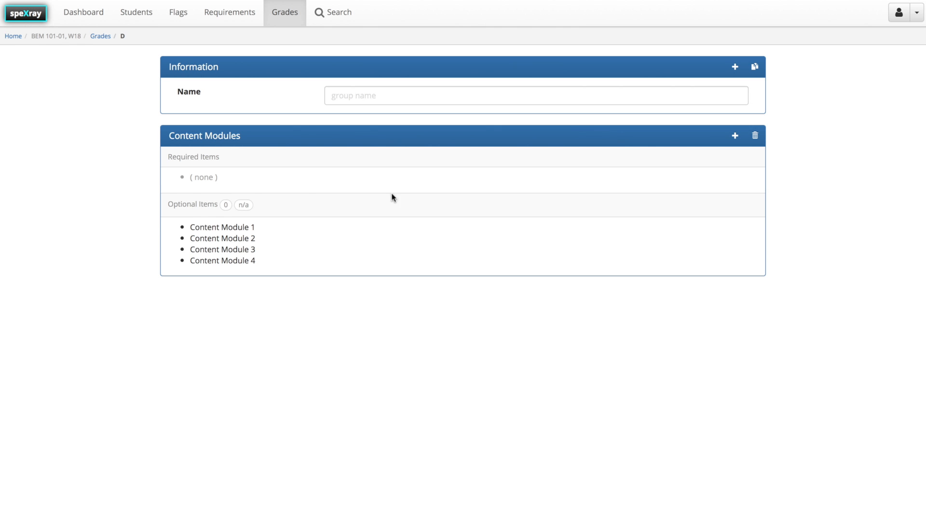
Set the number of optional items needed in grade D's Content Modules group to 1.
{"action": "left_click", "coordinate": [225, 205]}
{"action": "type", "text": "1"}
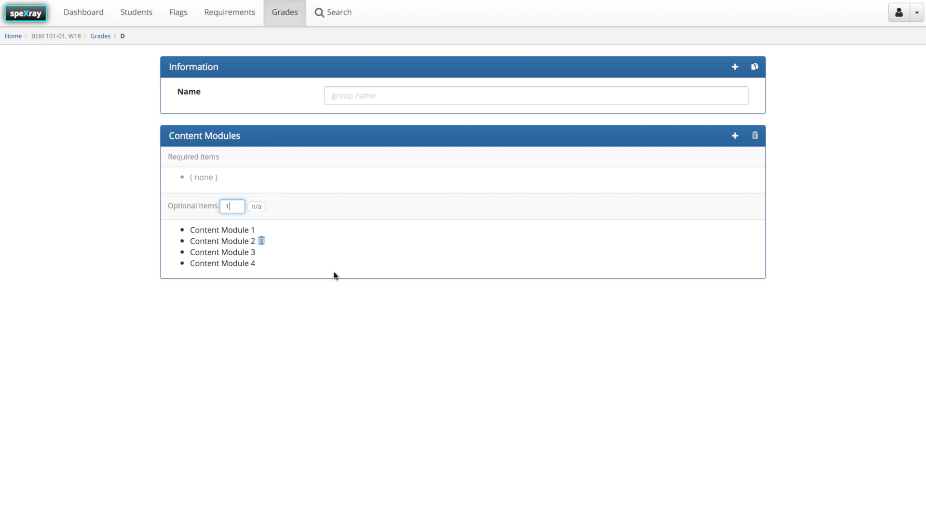
{"action": "left_click", "coordinate": [360, 312]}
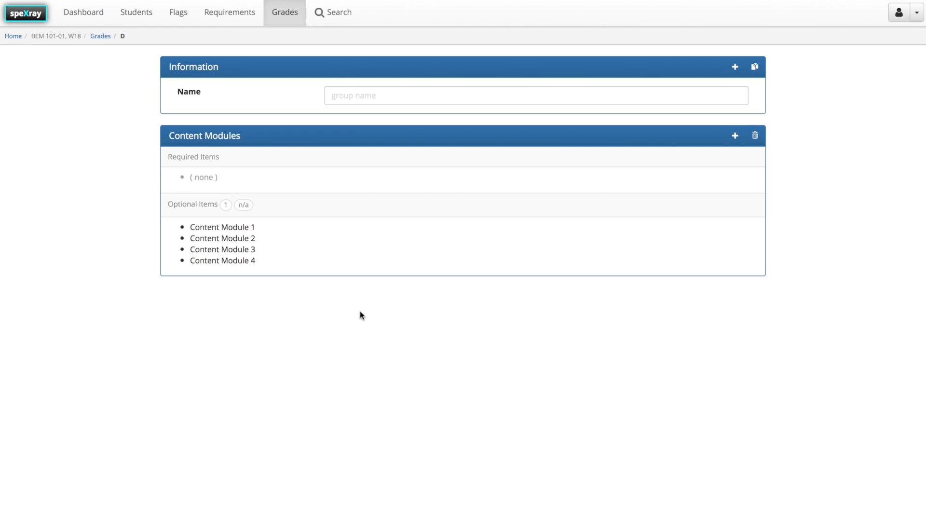
Open the first student's checklist from the dashboard and inspect the Content Modules choices under grade D.
{"action": "left_click", "coordinate": [80, 13]}
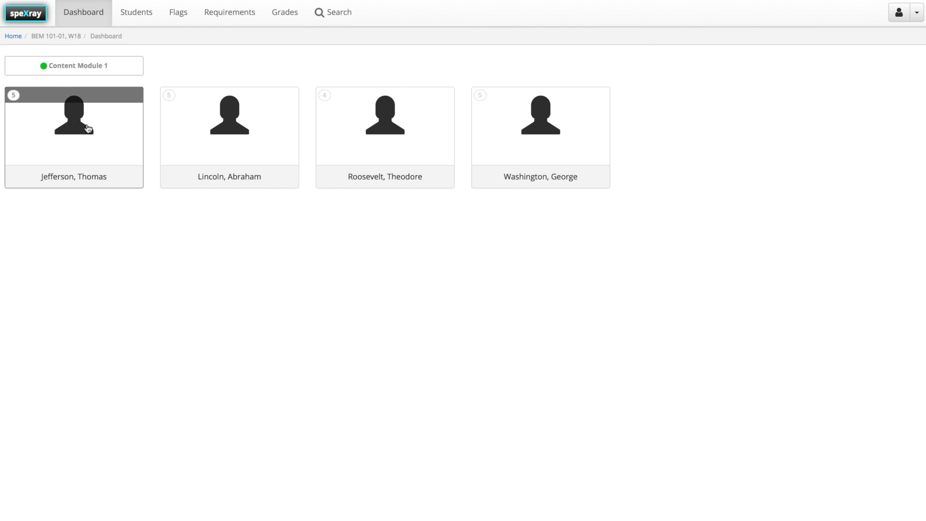
{"action": "left_click", "coordinate": [87, 128]}
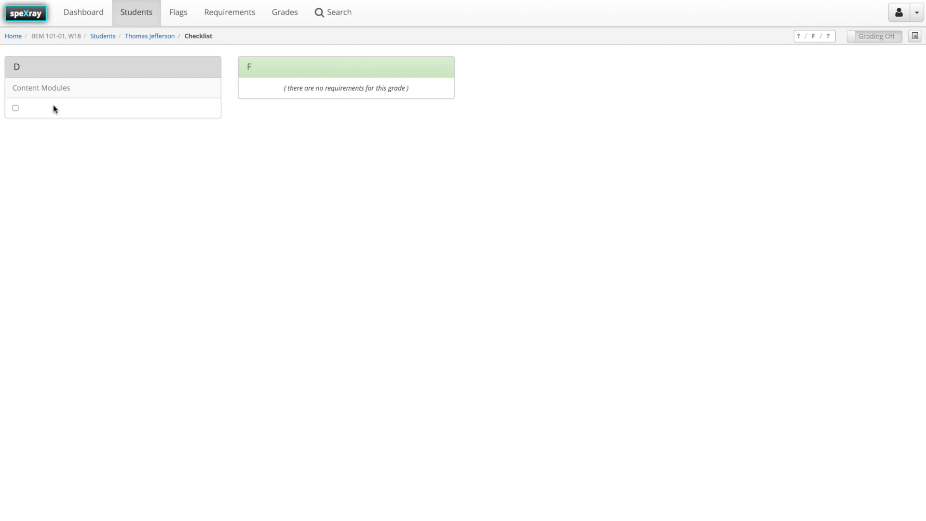
{"action": "left_click", "coordinate": [16, 109]}
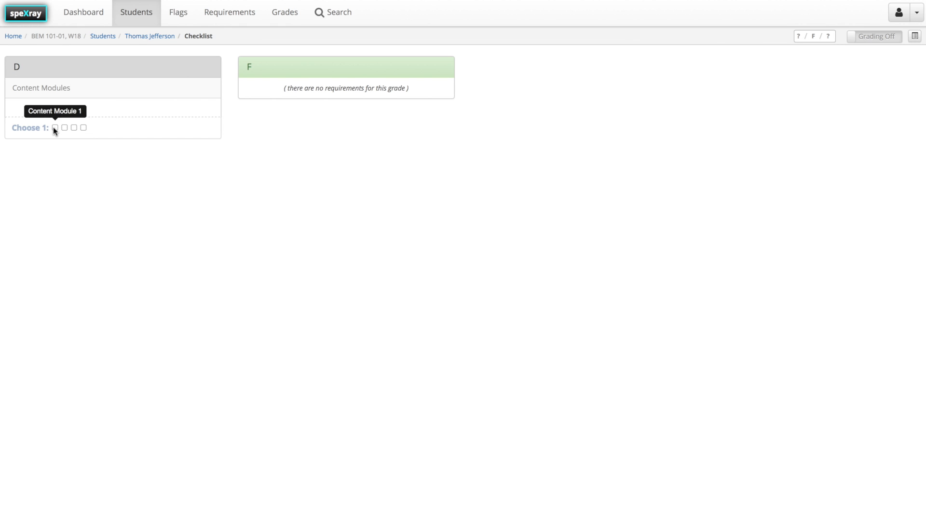
{"action": "left_click", "coordinate": [34, 127]}
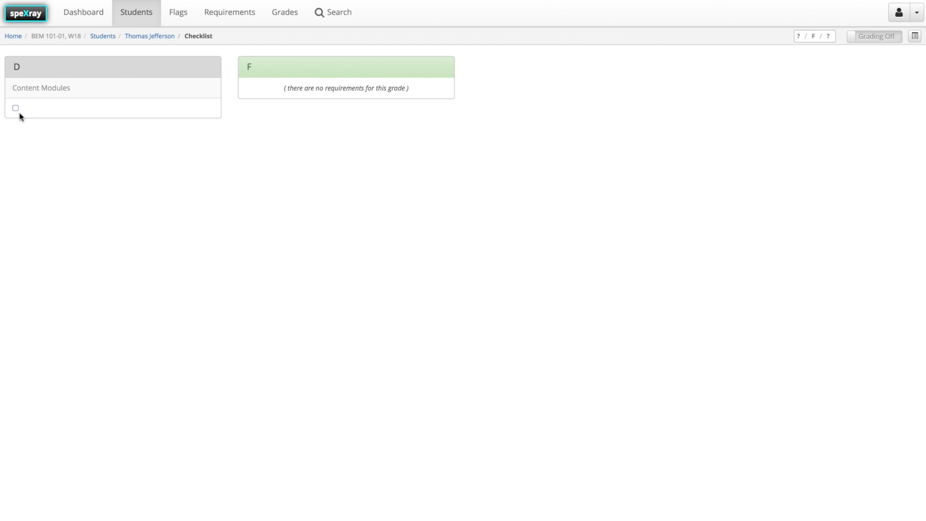
Return to the course's grades and add a letter grade named C.
{"action": "left_click", "coordinate": [285, 12]}
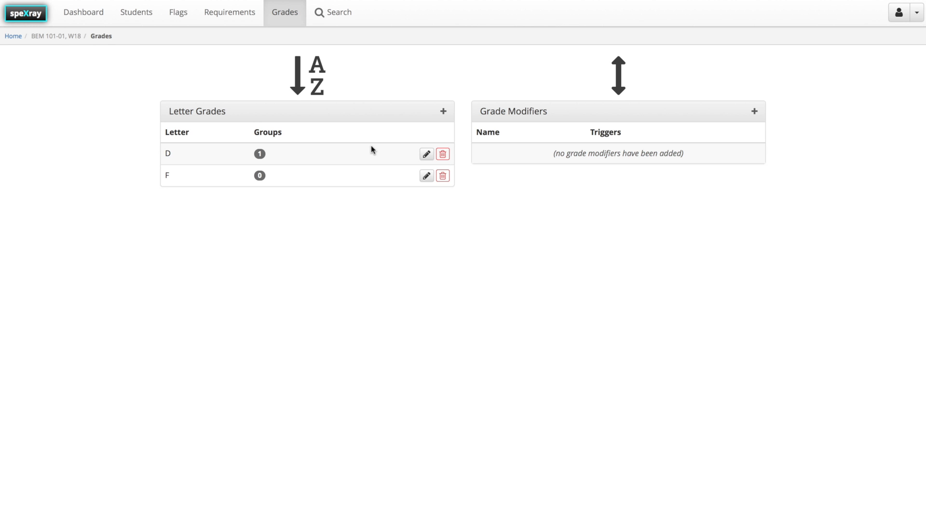
{"action": "left_click", "coordinate": [443, 112]}
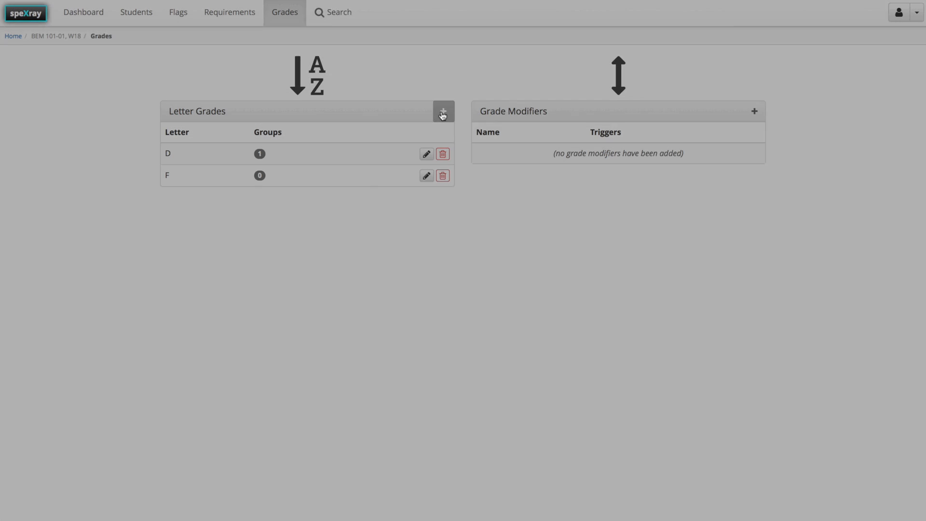
{"action": "type", "text": "C"}
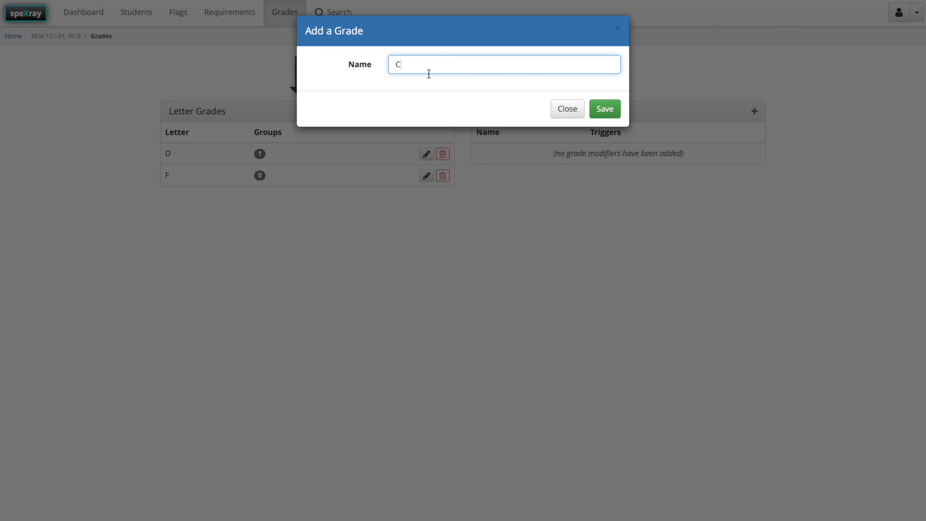
{"action": "left_click", "coordinate": [601, 113]}
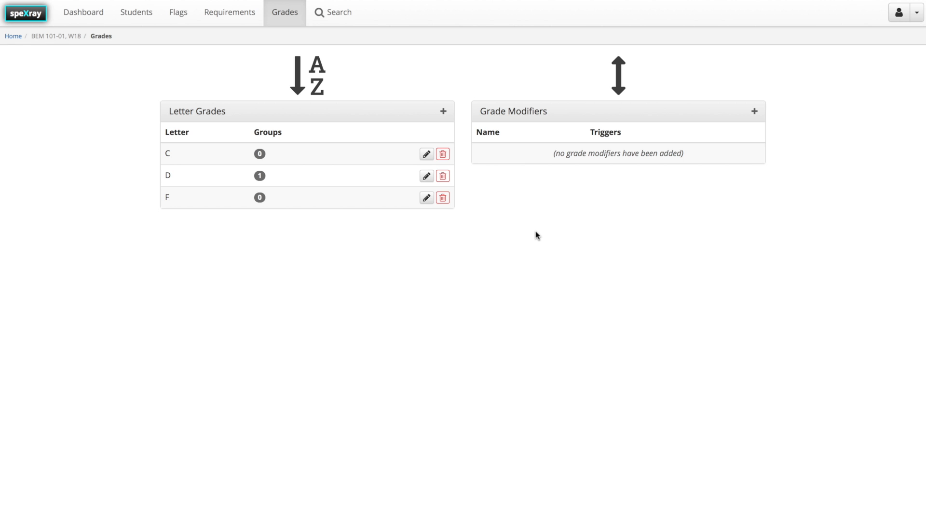
Copy the requirements of letter grade D to letter grade C.
{"action": "left_click", "coordinate": [428, 177]}
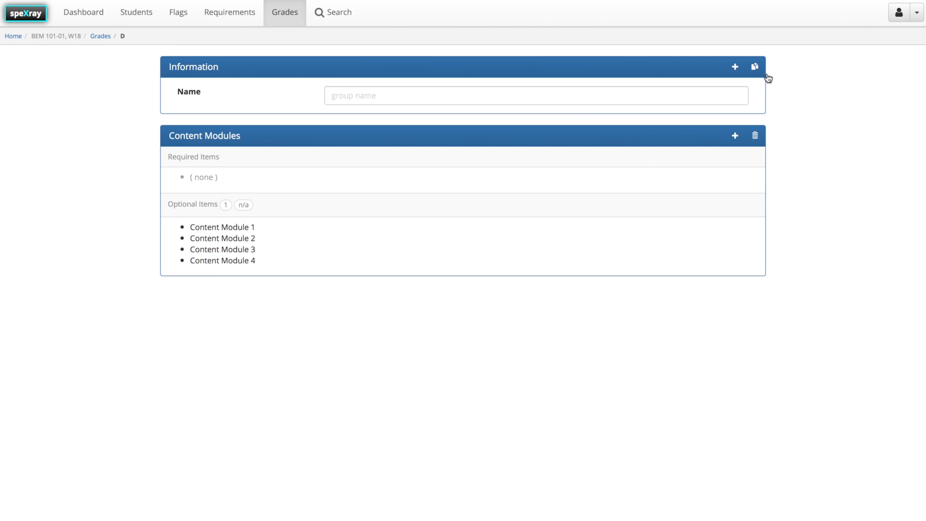
{"action": "left_click", "coordinate": [755, 68]}
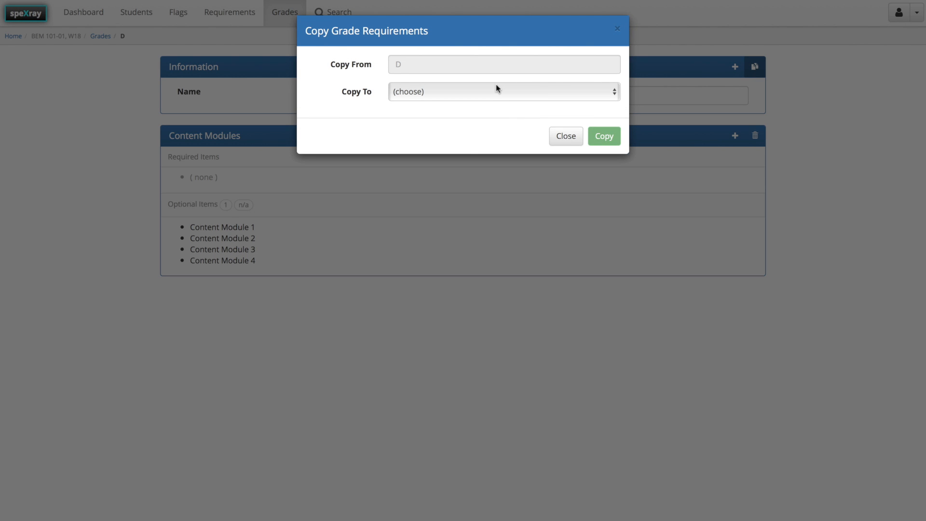
{"action": "left_click", "coordinate": [404, 96]}
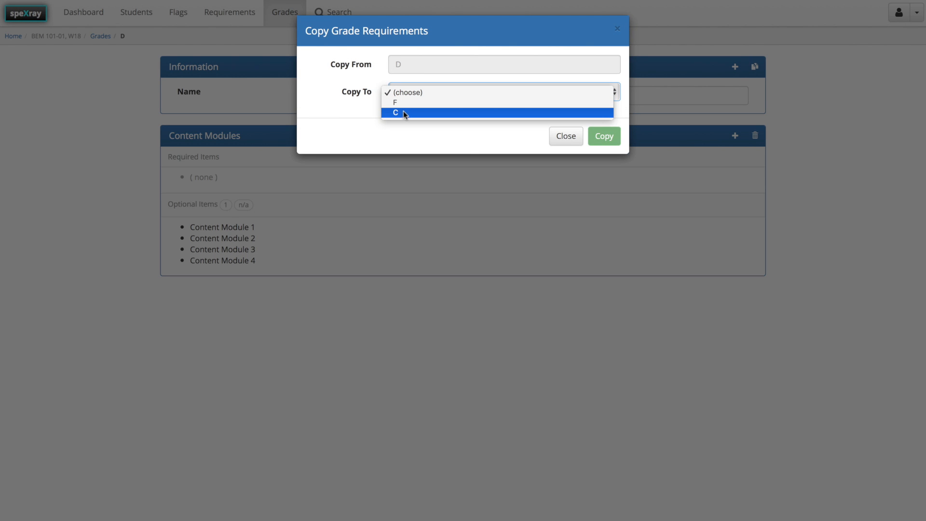
{"action": "left_click", "coordinate": [403, 112]}
{"action": "left_click", "coordinate": [616, 139]}
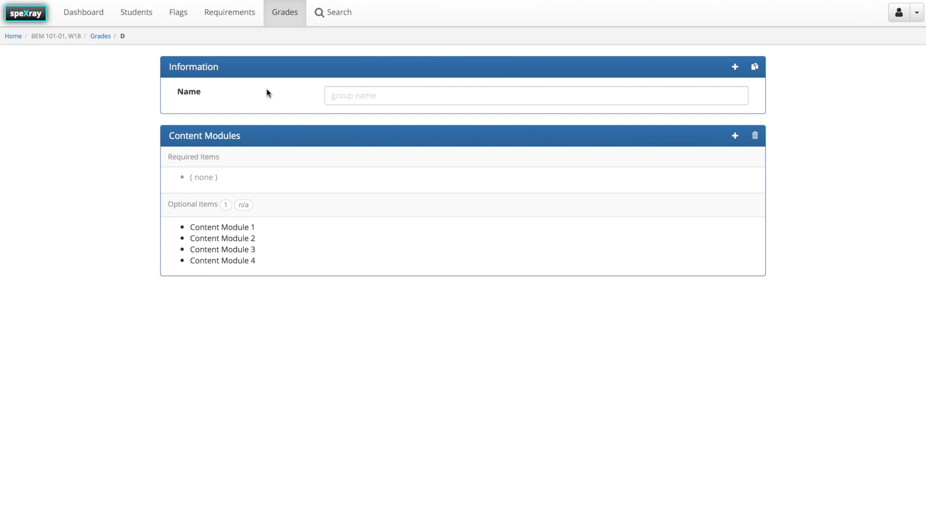
Set the number of optional items needed in grade C's Content Modules group to 2.
{"action": "left_click", "coordinate": [101, 37]}
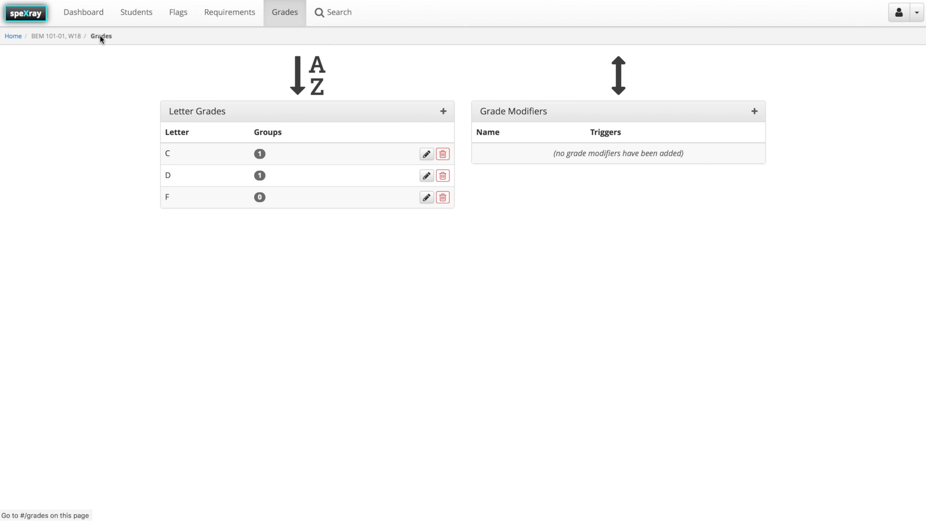
{"action": "left_click", "coordinate": [426, 154]}
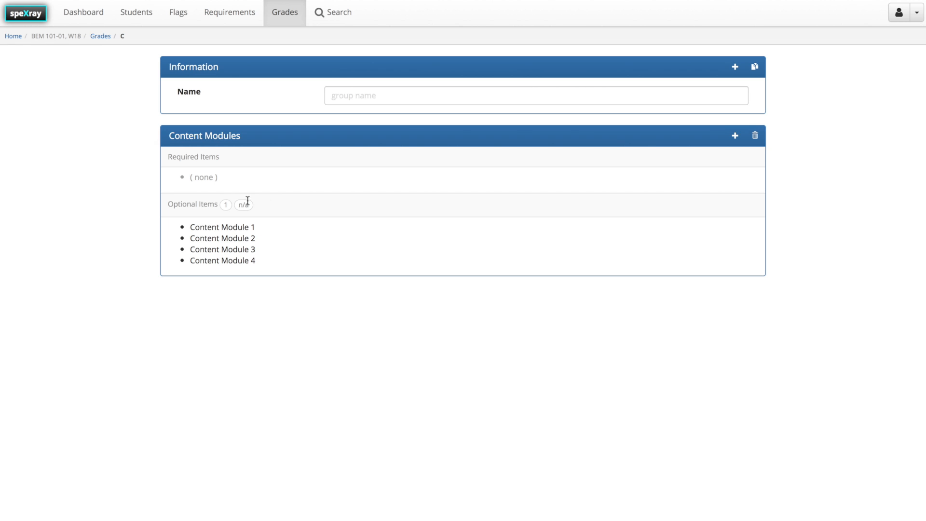
{"action": "left_click", "coordinate": [229, 205]}
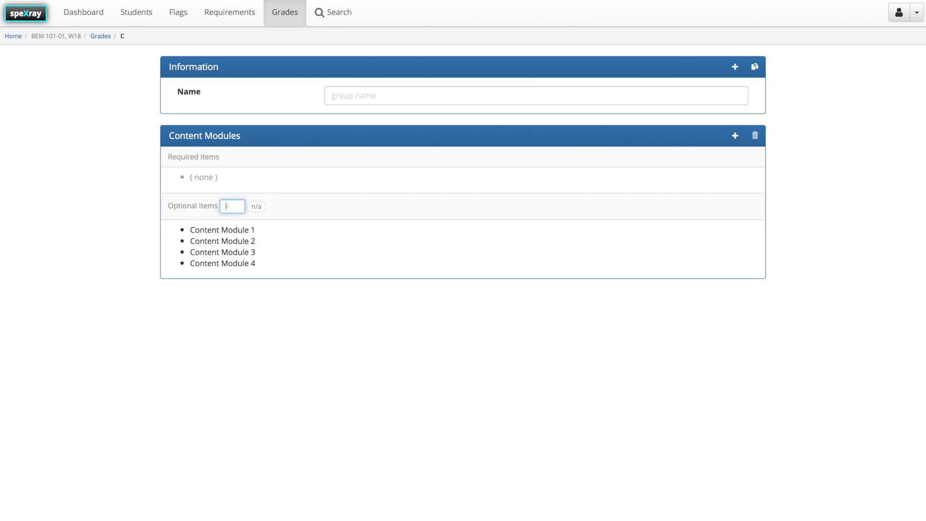
{"action": "type", "text": "2"}
{"action": "left_click", "coordinate": [131, 222]}
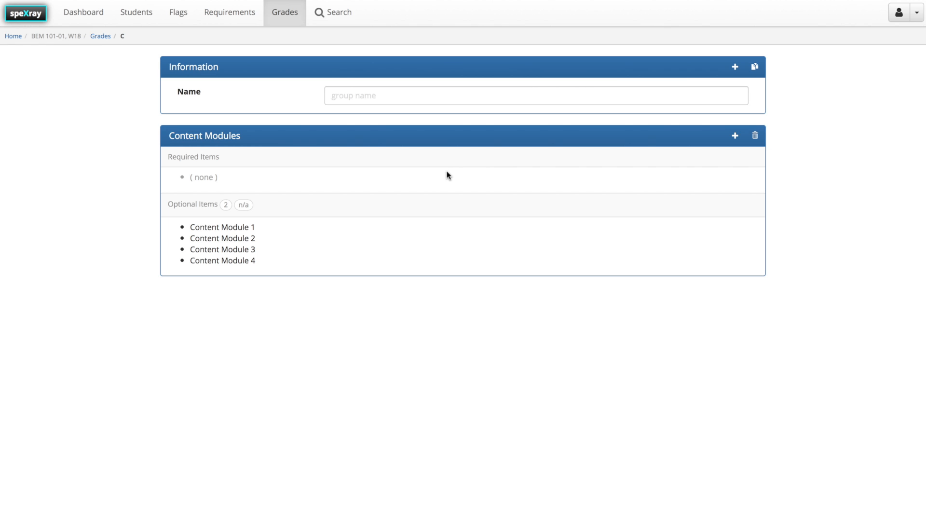
Add a requirement group named Written Work to letter grade C.
{"action": "left_click", "coordinate": [733, 70]}
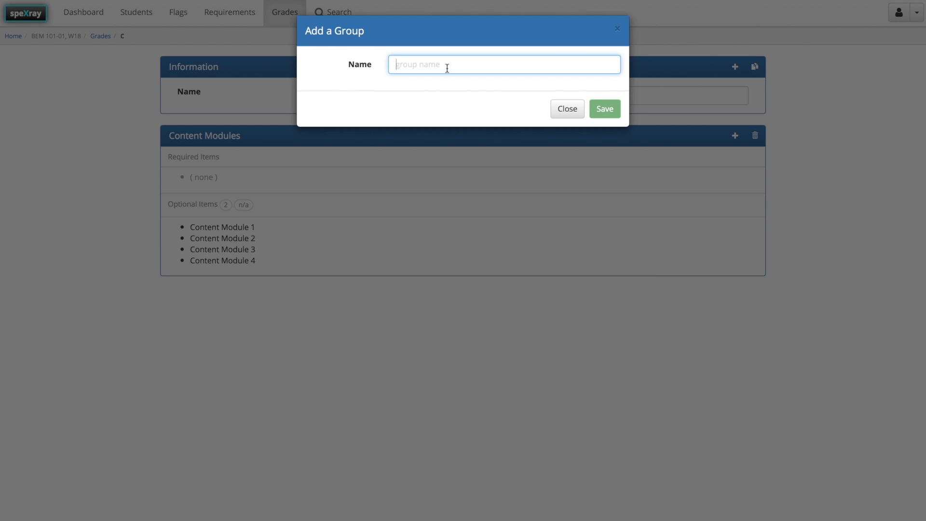
{"action": "type", "text": "P"}
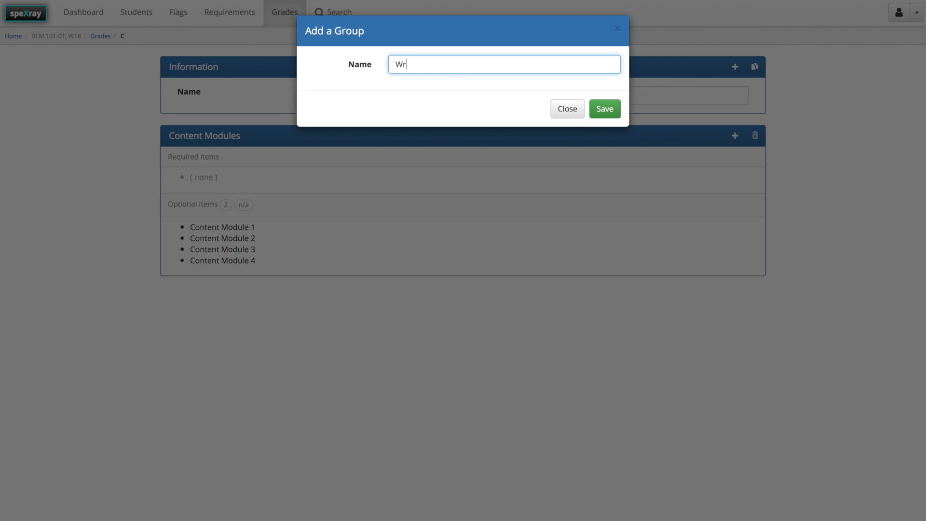
{"action": "type", "text": "ritten Work"}
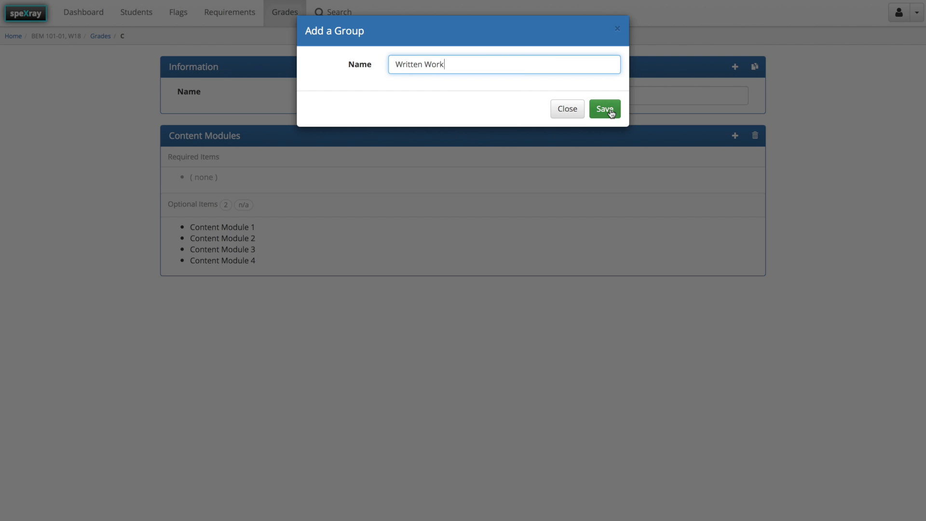
{"action": "left_click", "coordinate": [606, 110]}
Add Persuasion Paper as a required item in grade C's Written Work group.
{"action": "left_click", "coordinate": [735, 298]}
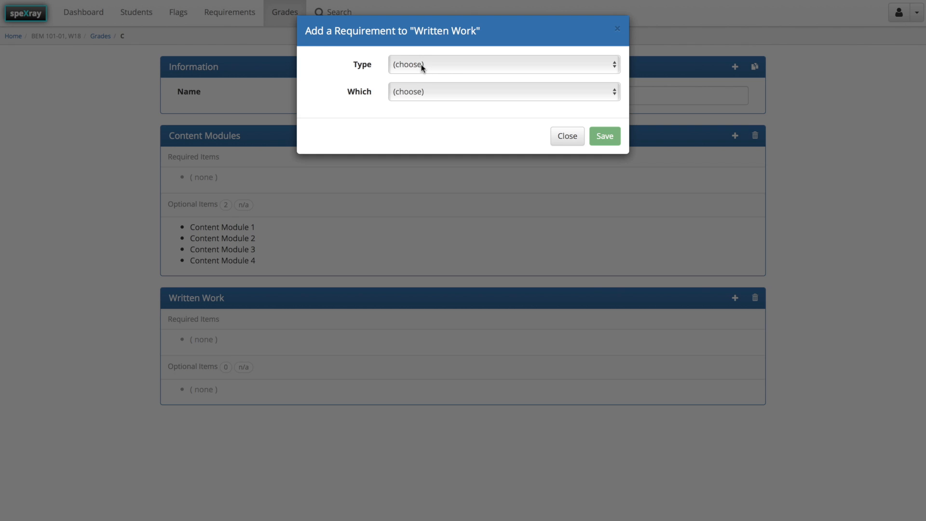
{"action": "left_click", "coordinate": [421, 66]}
{"action": "left_click", "coordinate": [409, 73]}
{"action": "left_click", "coordinate": [408, 91]}
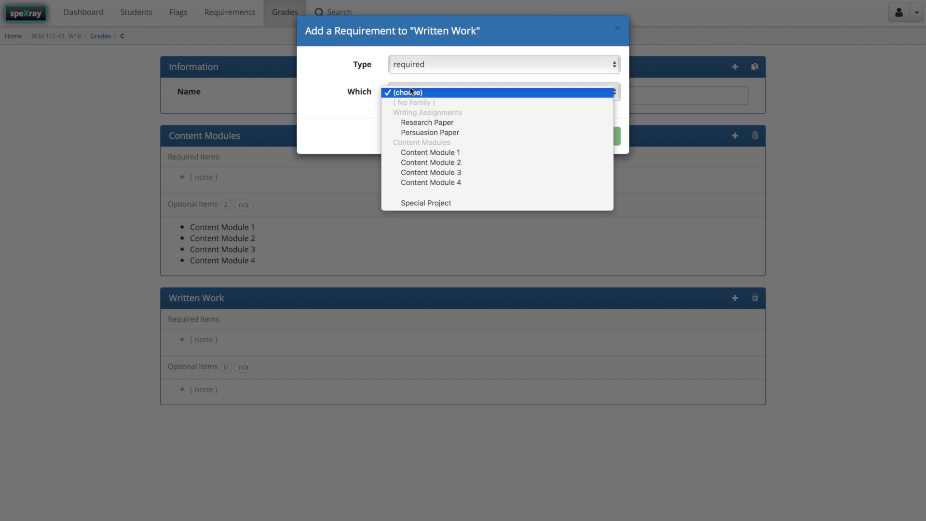
{"action": "left_click", "coordinate": [431, 132]}
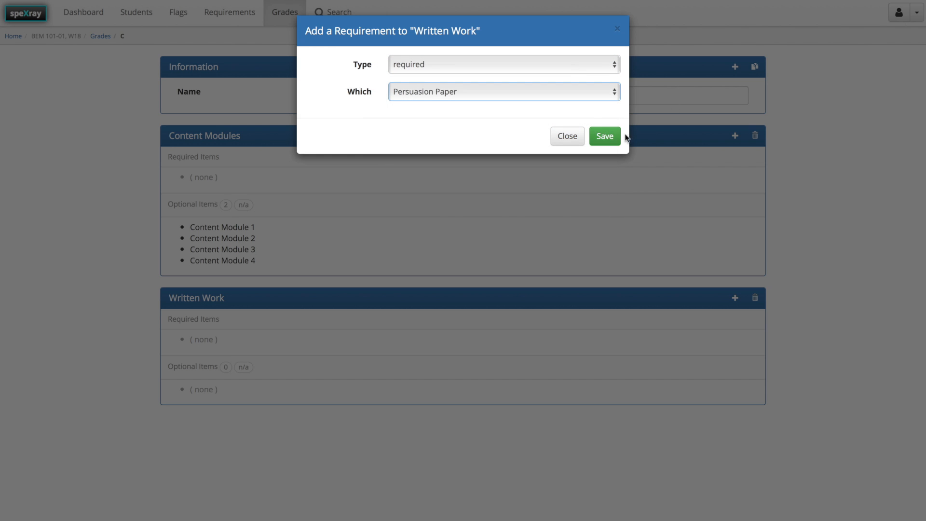
{"action": "left_click", "coordinate": [605, 137]}
Open the first student's checklist from the dashboard and inspect the Content Modules and Written Work items under grade C.
{"action": "left_click", "coordinate": [86, 15]}
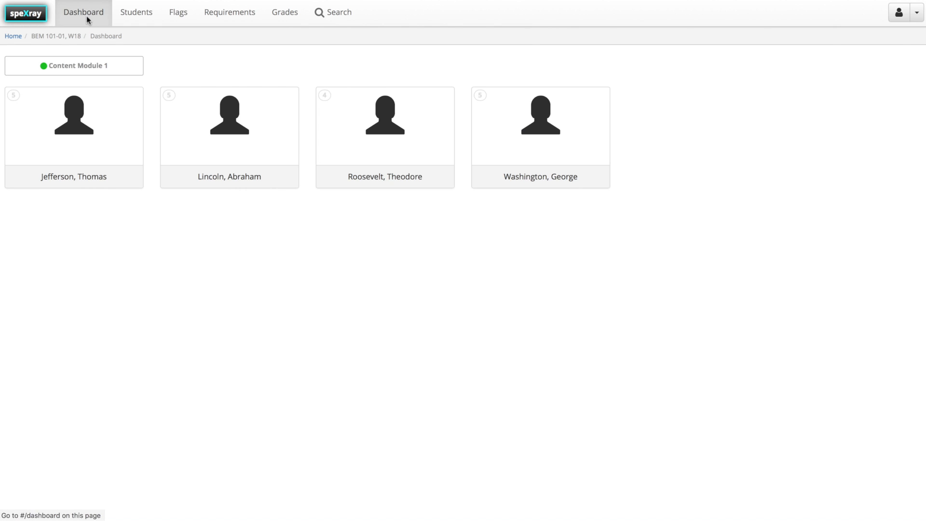
{"action": "left_click", "coordinate": [80, 116]}
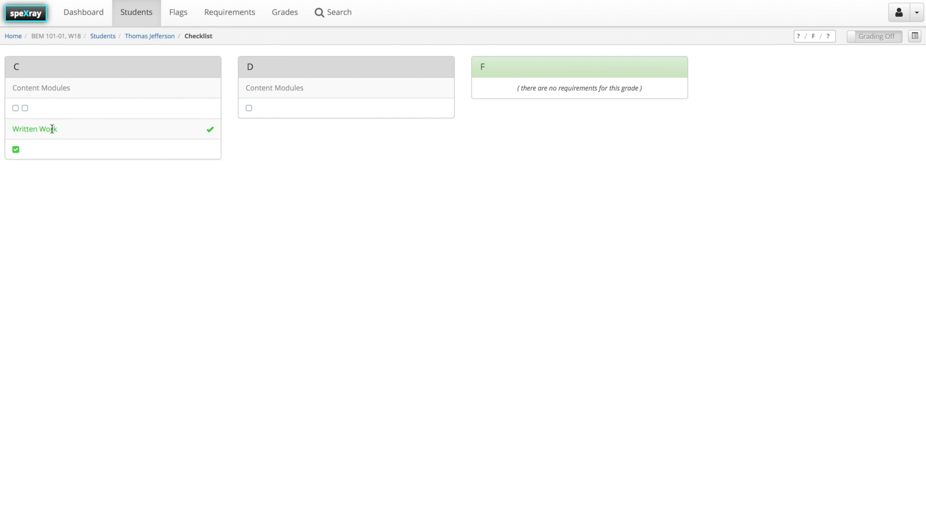
Return to the course's grades and add a letter grade named B.
{"action": "left_click", "coordinate": [283, 12]}
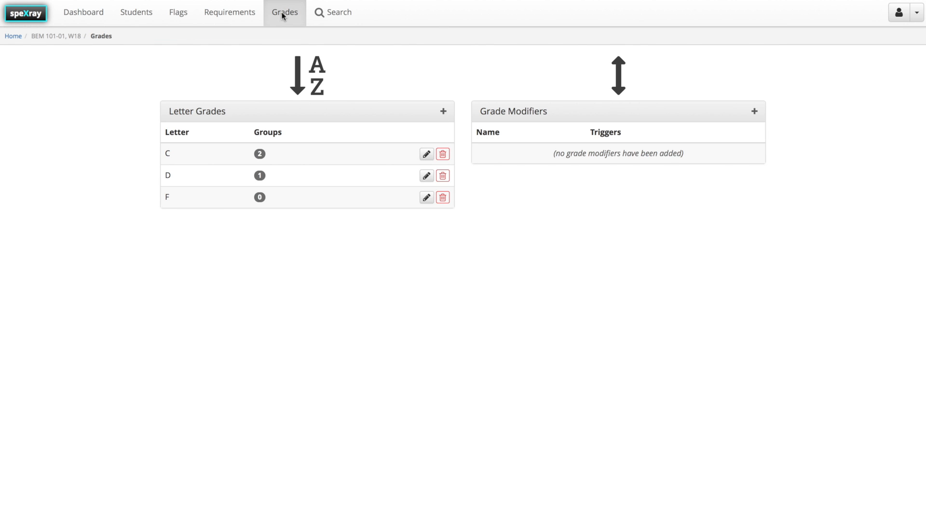
{"action": "left_click", "coordinate": [442, 111]}
{"action": "type", "text": "B"}
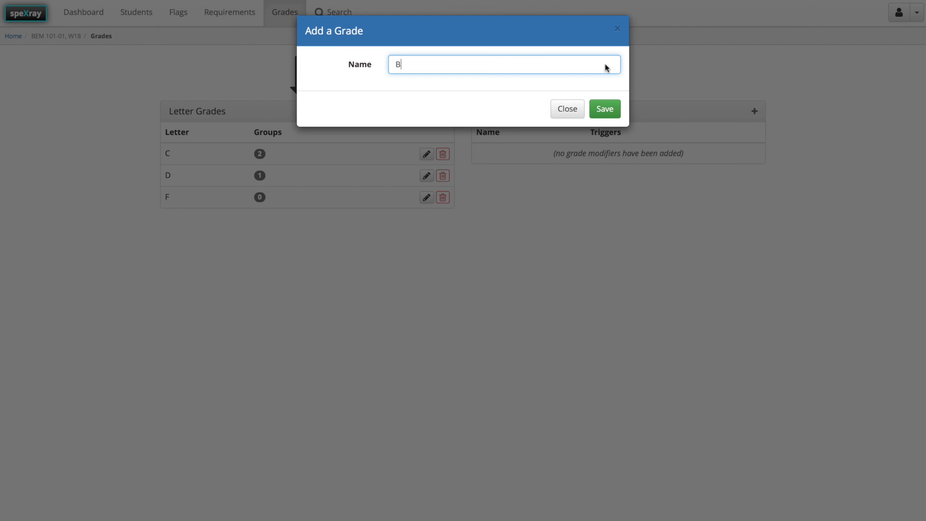
{"action": "left_click", "coordinate": [609, 109]}
Copy the requirements of letter grade C to letter grade B.
{"action": "left_click", "coordinate": [427, 175]}
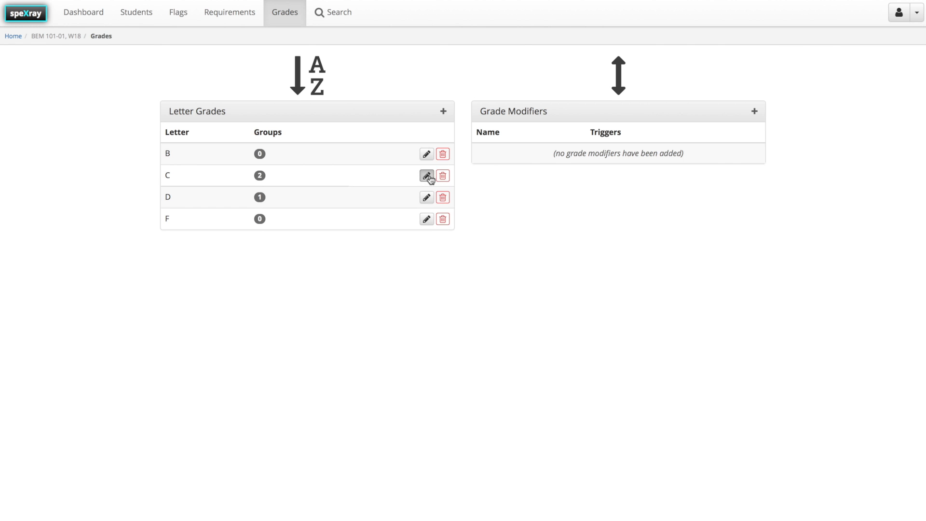
{"action": "left_click", "coordinate": [753, 68]}
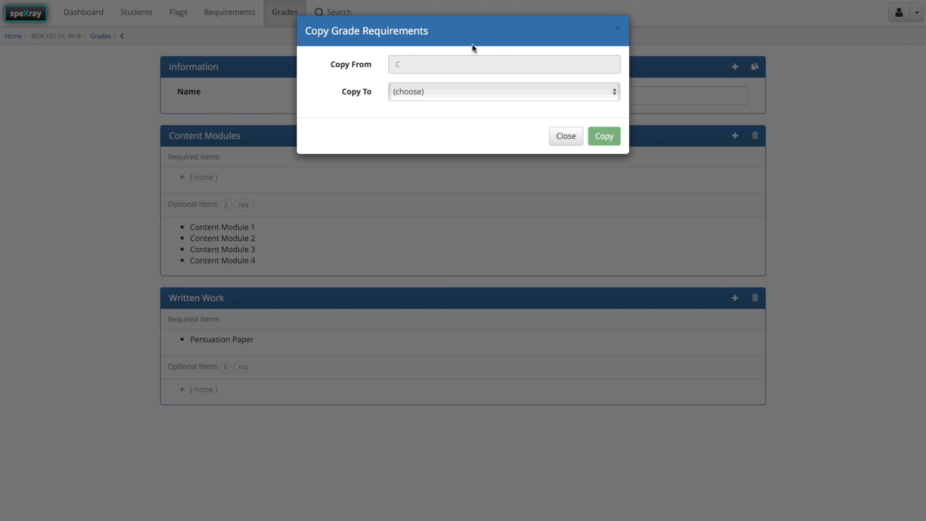
{"action": "left_click", "coordinate": [415, 91]}
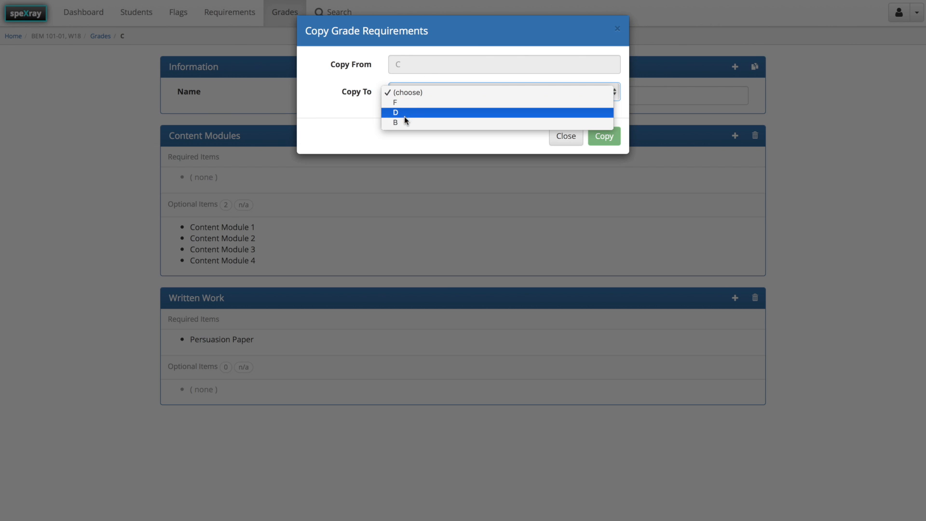
{"action": "left_click", "coordinate": [407, 119]}
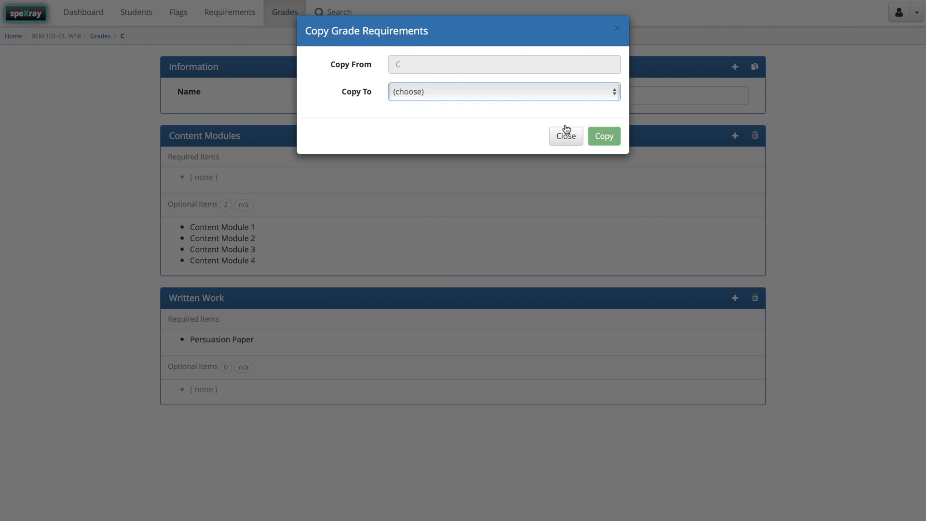
{"action": "left_click", "coordinate": [603, 137]}
Open letter grade B and set the number of optional items needed in its Content Modules group to 3.
{"action": "left_click", "coordinate": [100, 36]}
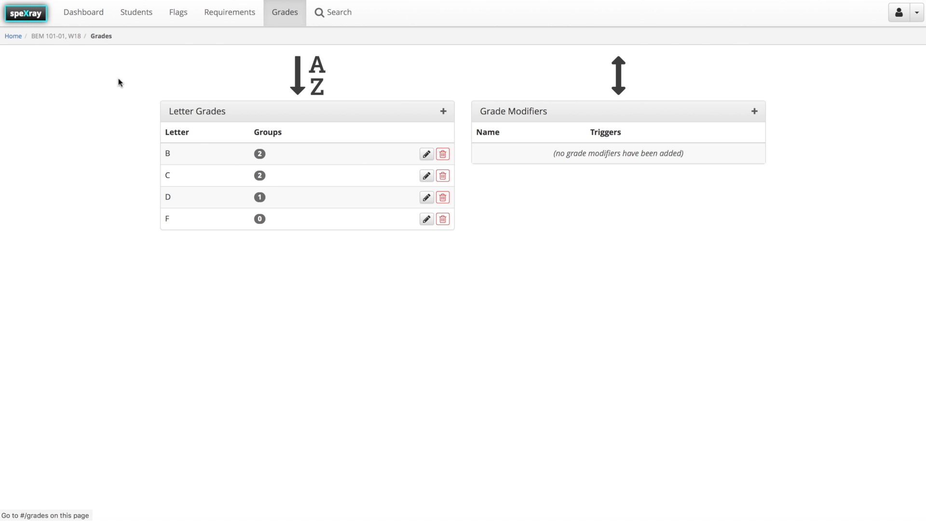
{"action": "left_click", "coordinate": [426, 154]}
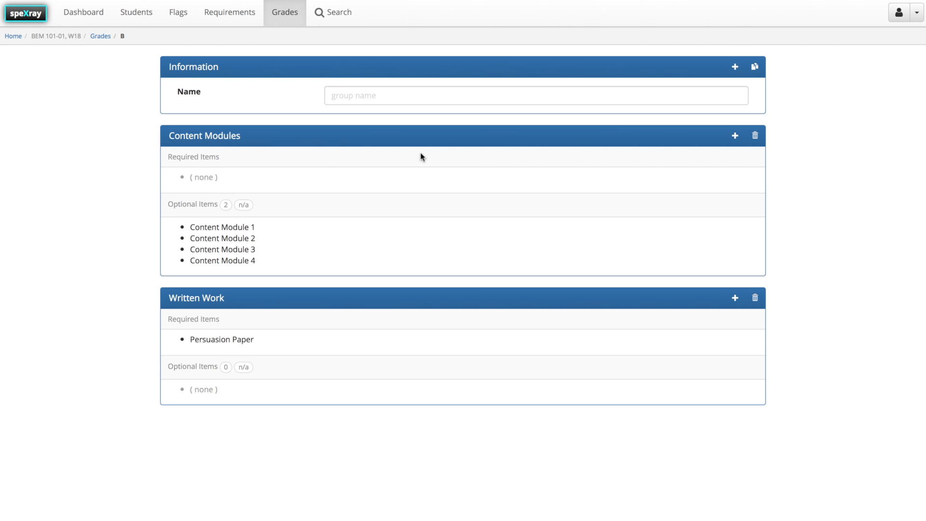
{"action": "left_click", "coordinate": [227, 207]}
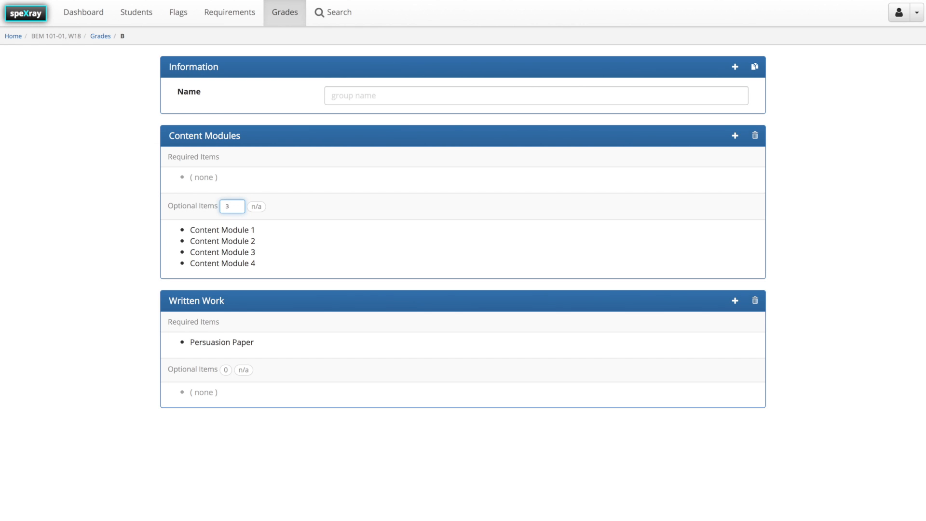
{"action": "left_click", "coordinate": [136, 259]}
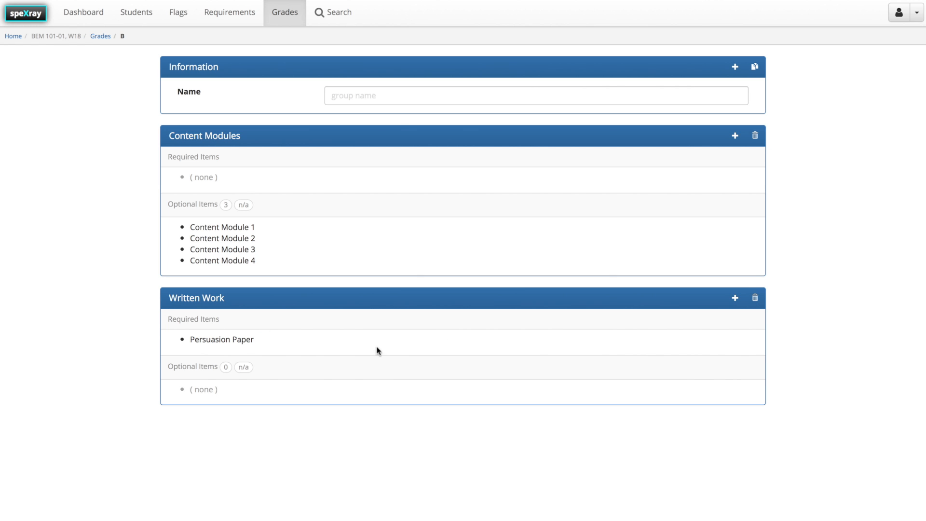
Add Research Paper as a required item in grade B's Written Work group.
{"action": "left_click", "coordinate": [735, 298]}
{"action": "left_click", "coordinate": [421, 92]}
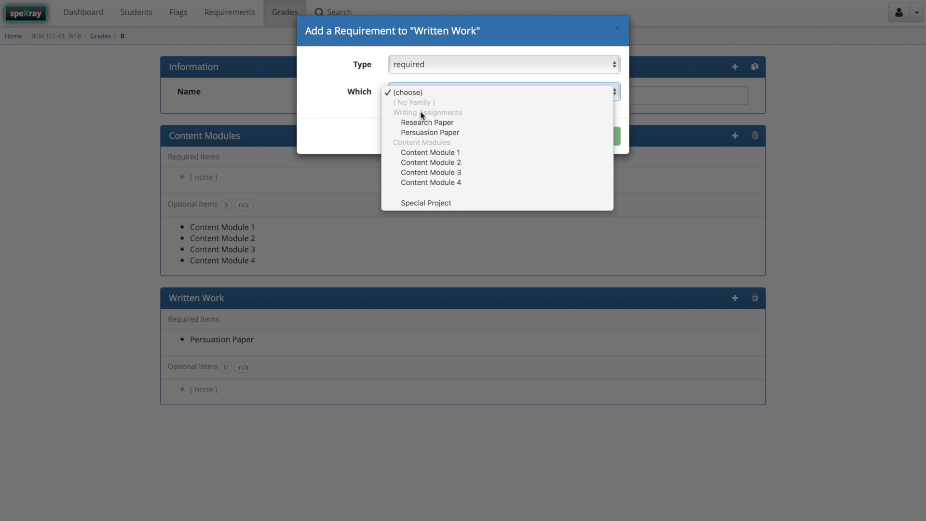
{"action": "left_click", "coordinate": [427, 123]}
{"action": "left_click", "coordinate": [609, 137]}
Return to the course's grades and add a letter grade named A.
{"action": "left_click", "coordinate": [107, 36]}
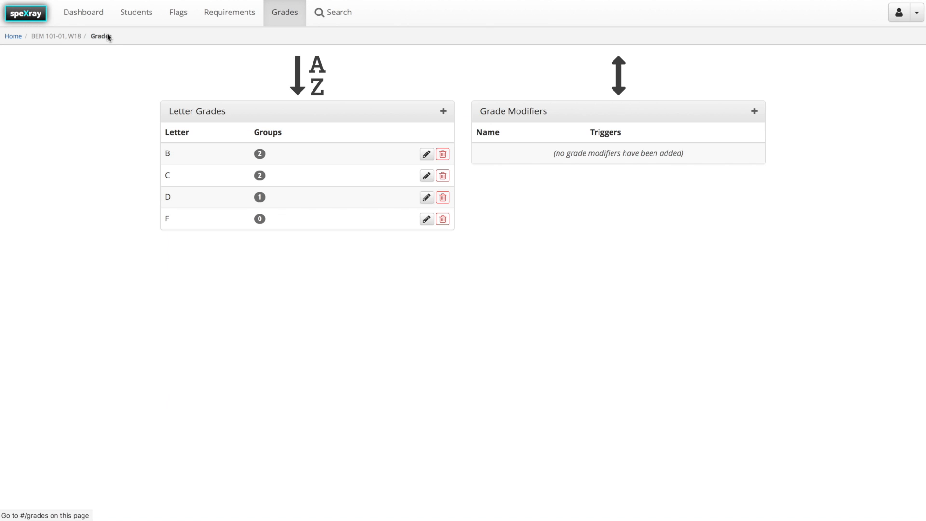
{"action": "left_click", "coordinate": [443, 111]}
{"action": "type", "text": "A"}
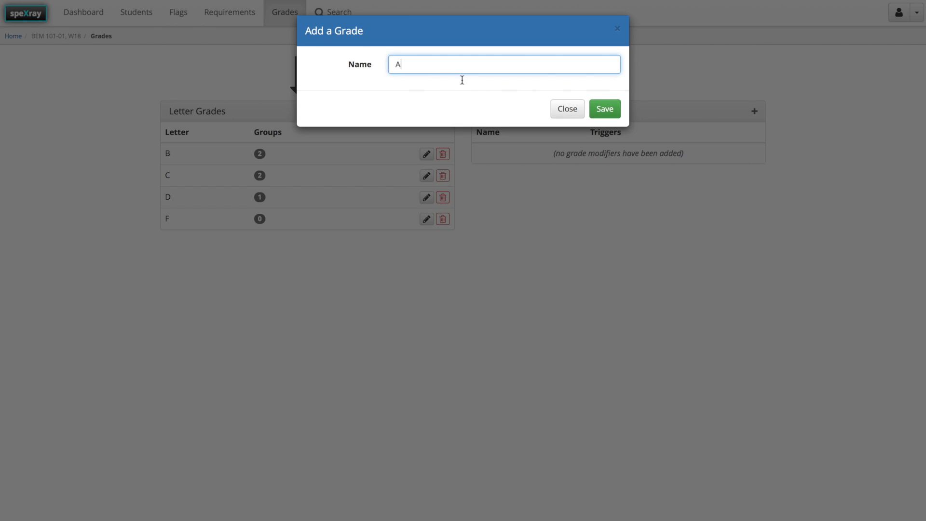
{"action": "left_click", "coordinate": [606, 115]}
Copy the requirements of letter grade B to letter grade A.
{"action": "left_click", "coordinate": [429, 176]}
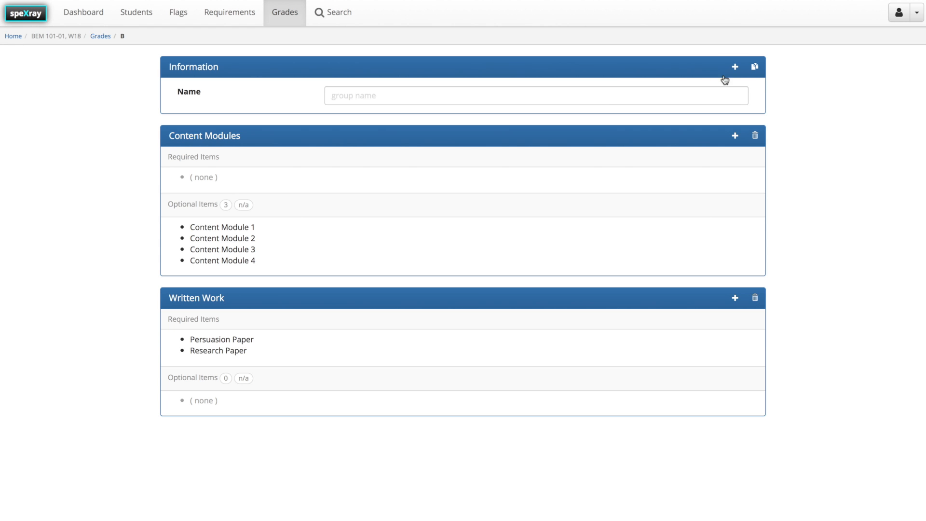
{"action": "left_click", "coordinate": [754, 68]}
{"action": "left_click", "coordinate": [410, 90]}
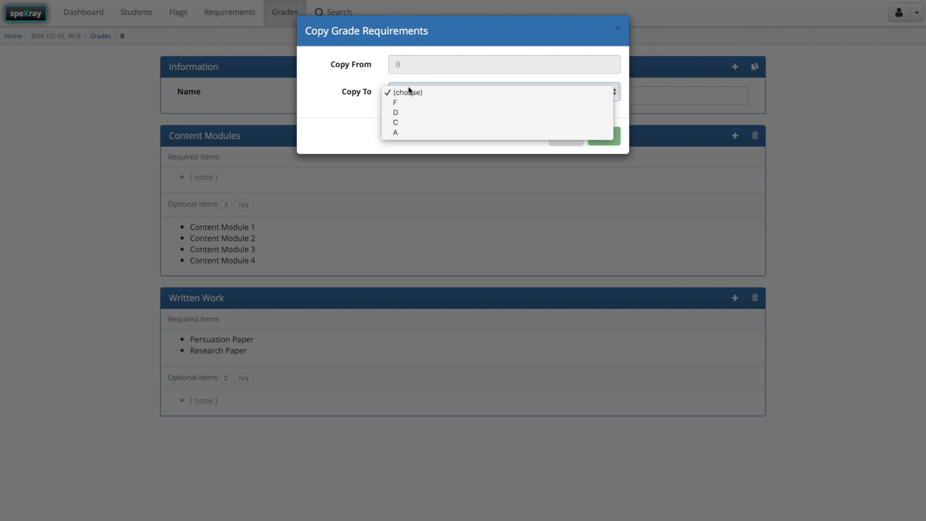
{"action": "left_click", "coordinate": [396, 132]}
{"action": "left_click", "coordinate": [604, 136]}
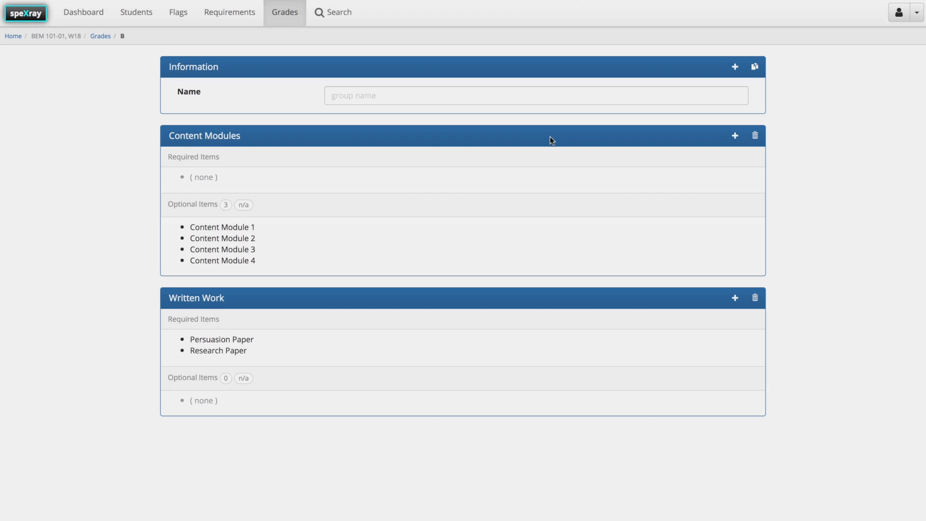
Open letter grade A and add a requirement group named Project.
{"action": "left_click", "coordinate": [101, 38]}
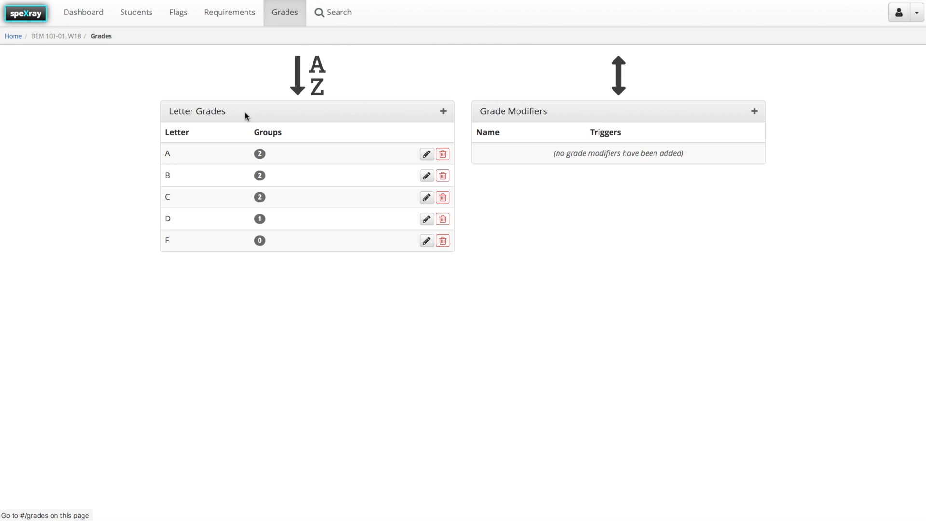
{"action": "left_click", "coordinate": [426, 154]}
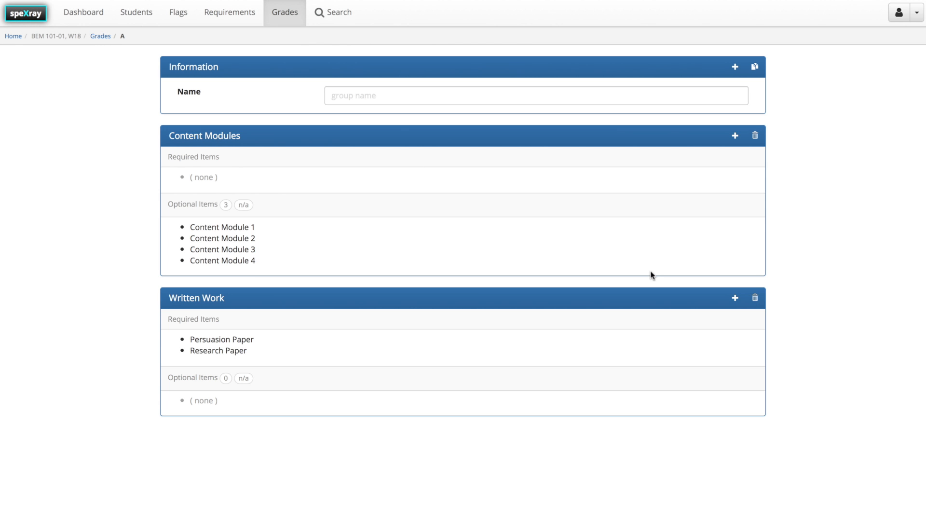
{"action": "left_click", "coordinate": [735, 66]}
{"action": "type", "text": "Project"}
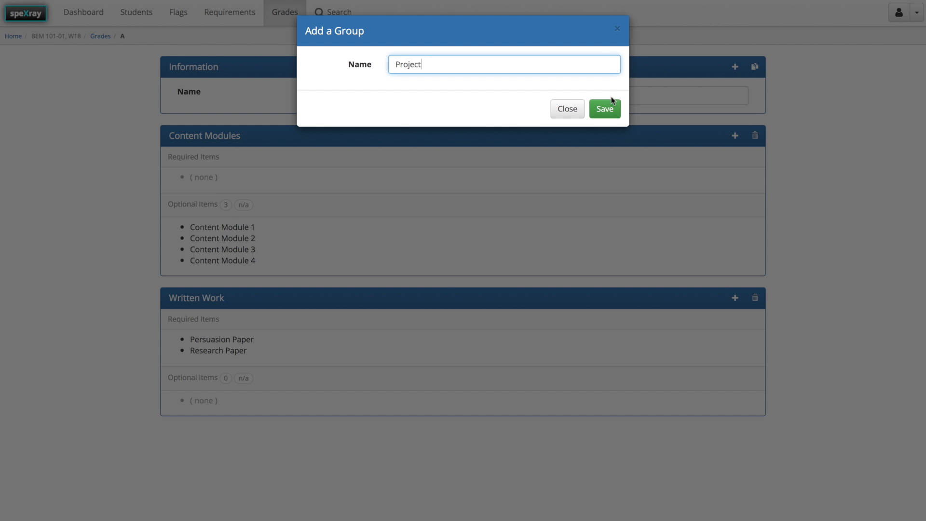
{"action": "left_click", "coordinate": [607, 109]}
Add Special Project as a required item in grade A's Project group.
{"action": "scroll", "coordinate": [706, 338], "scroll_direction": "down", "scroll_amount": 2}
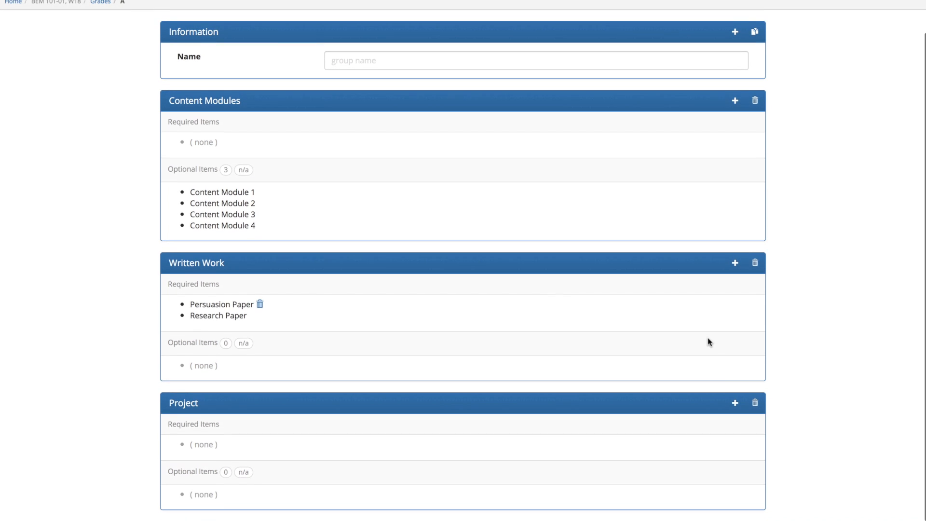
{"action": "left_click", "coordinate": [736, 408]}
{"action": "left_click", "coordinate": [415, 65]}
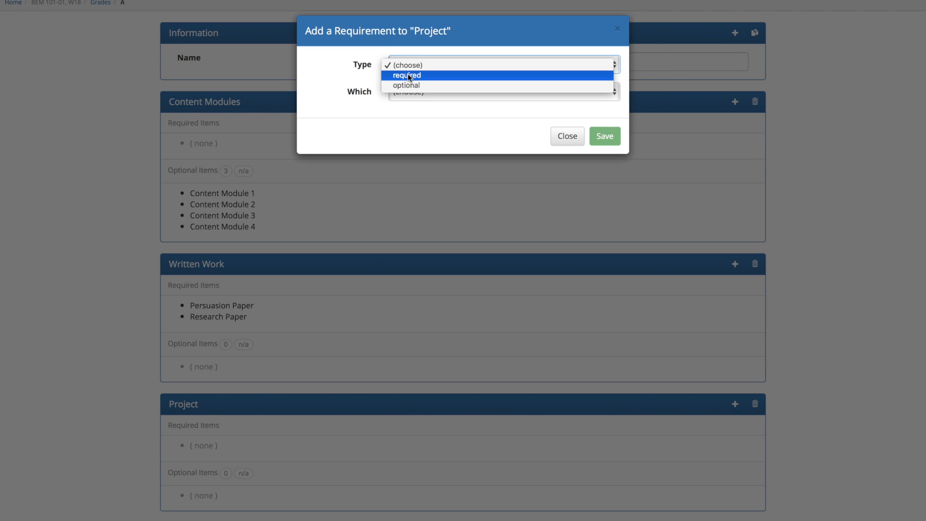
{"action": "left_click", "coordinate": [415, 74]}
{"action": "left_click", "coordinate": [415, 91]}
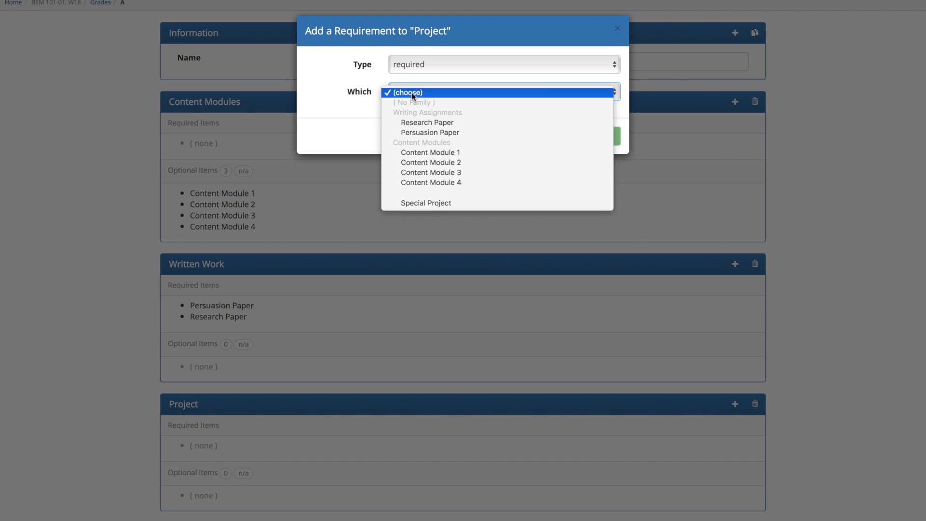
{"action": "left_click", "coordinate": [426, 203]}
{"action": "left_click", "coordinate": [606, 137]}
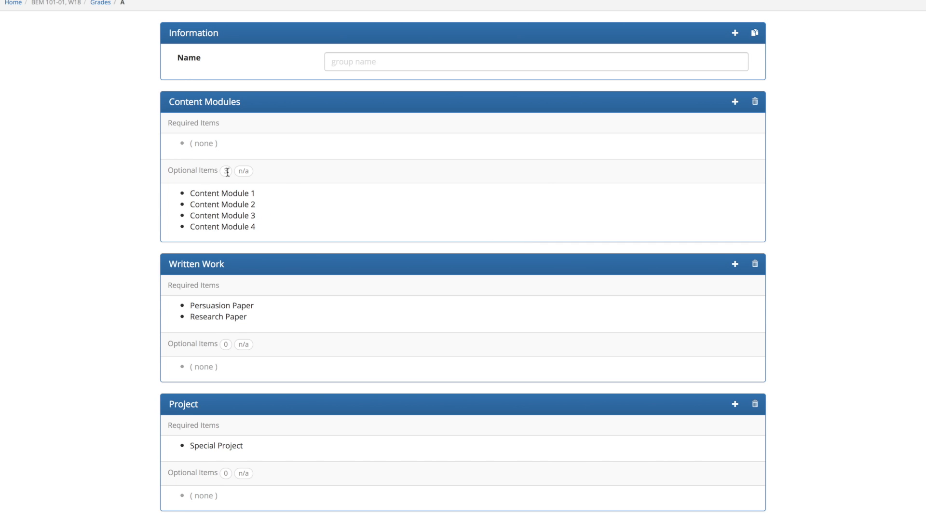
Remove Content Modules 1 through 4 from the optional items of grade A's Content Modules group.
{"action": "mouse_move", "coordinate": [263, 194]}
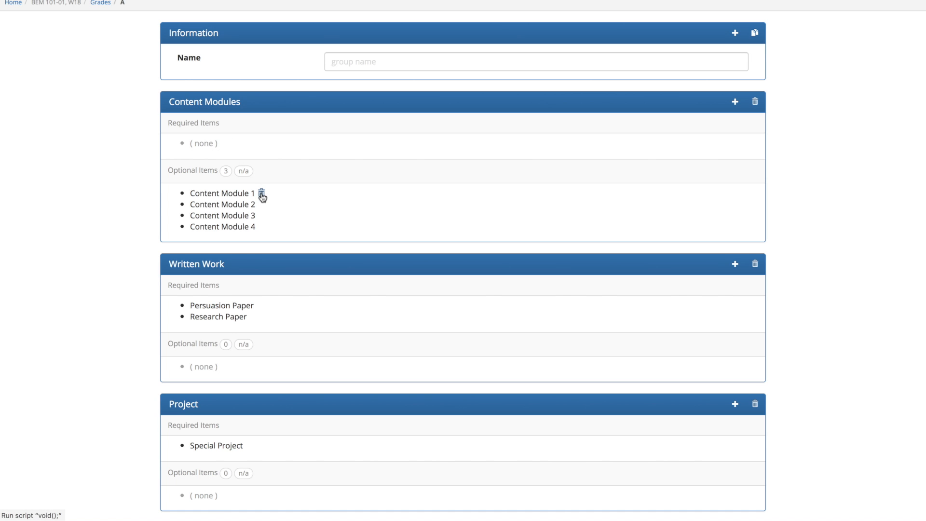
{"action": "left_click", "coordinate": [262, 195]}
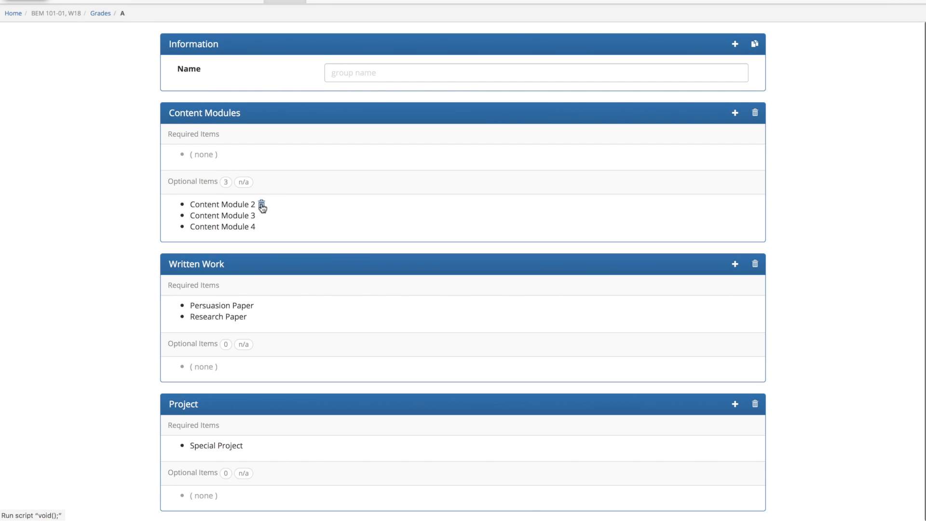
{"action": "left_click", "coordinate": [262, 205]}
{"action": "left_click", "coordinate": [263, 215]}
{"action": "left_click", "coordinate": [263, 227]}
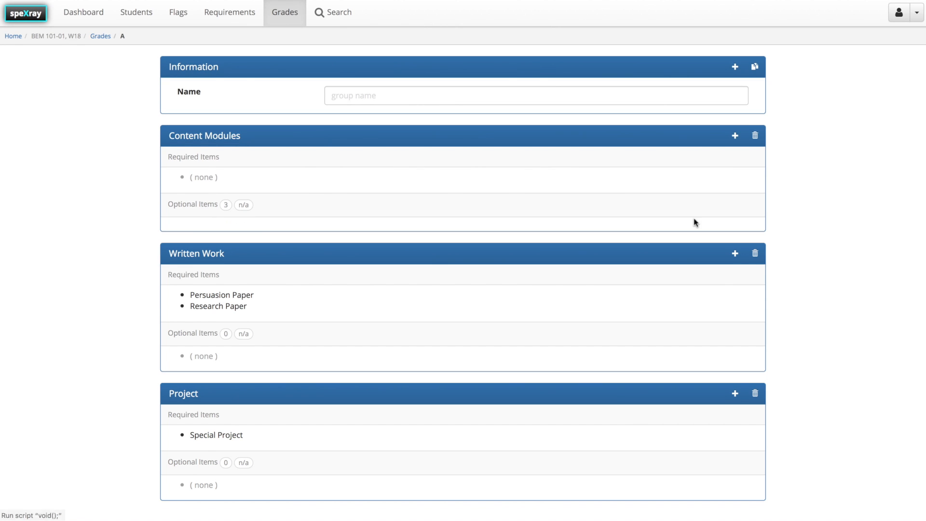
Add Content Module 1 as a required item in grade A's Content Modules group.
{"action": "left_click", "coordinate": [736, 138]}
{"action": "left_click", "coordinate": [421, 64]}
{"action": "left_click", "coordinate": [424, 74]}
{"action": "left_click", "coordinate": [443, 93]}
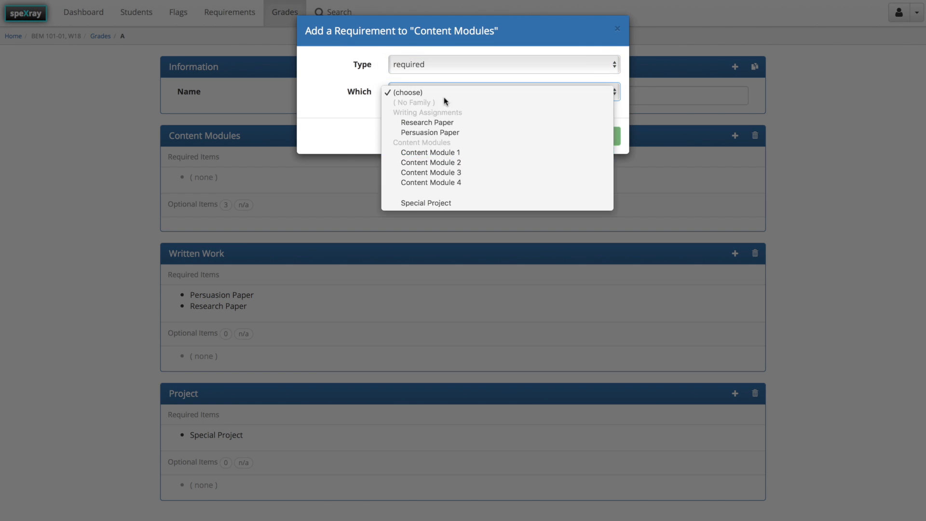
{"action": "left_click", "coordinate": [434, 152]}
{"action": "left_click", "coordinate": [603, 136]}
Add Content Module 2 as a required item in grade A's Content Modules group.
{"action": "left_click", "coordinate": [735, 135]}
{"action": "left_click", "coordinate": [421, 64]}
{"action": "left_click", "coordinate": [425, 74]}
{"action": "left_click", "coordinate": [443, 92]}
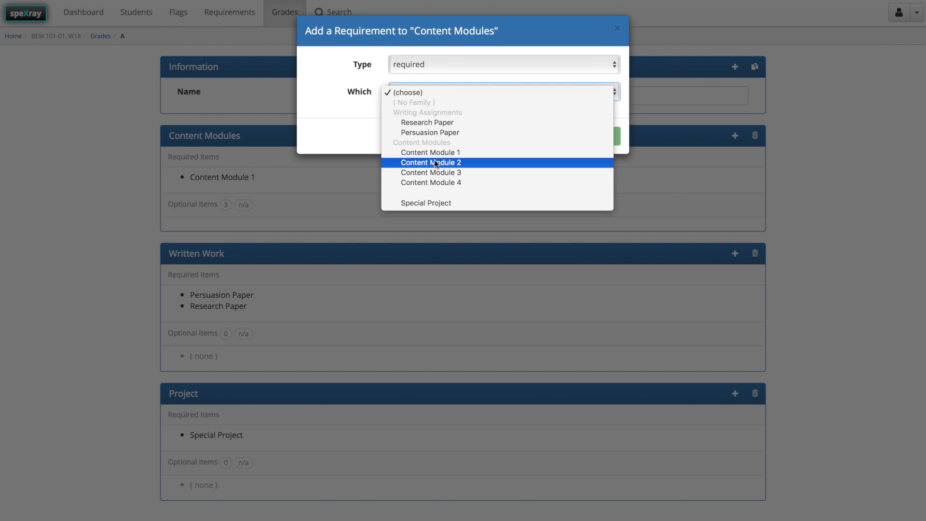
{"action": "left_click", "coordinate": [434, 160]}
{"action": "left_click", "coordinate": [604, 135]}
Add Content Module 3 and Content Module 4 as required items in grade A's Content Modules group.
{"action": "left_click", "coordinate": [735, 136]}
{"action": "left_click", "coordinate": [422, 64]}
{"action": "left_click", "coordinate": [424, 76]}
{"action": "left_click", "coordinate": [443, 92]}
{"action": "left_click", "coordinate": [443, 162]}
{"action": "left_click", "coordinate": [492, 92]}
{"action": "left_click", "coordinate": [495, 101]}
{"action": "left_click", "coordinate": [605, 135]}
{"action": "left_click", "coordinate": [735, 136]}
{"action": "left_click", "coordinate": [422, 65]}
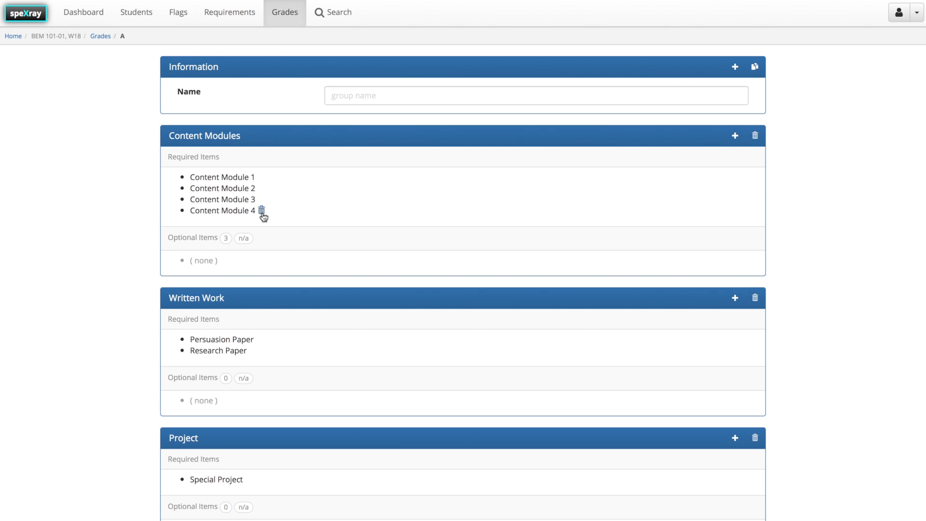
Set the number of optional items needed in grade A's Content Modules group to 0.
{"action": "left_click", "coordinate": [227, 239]}
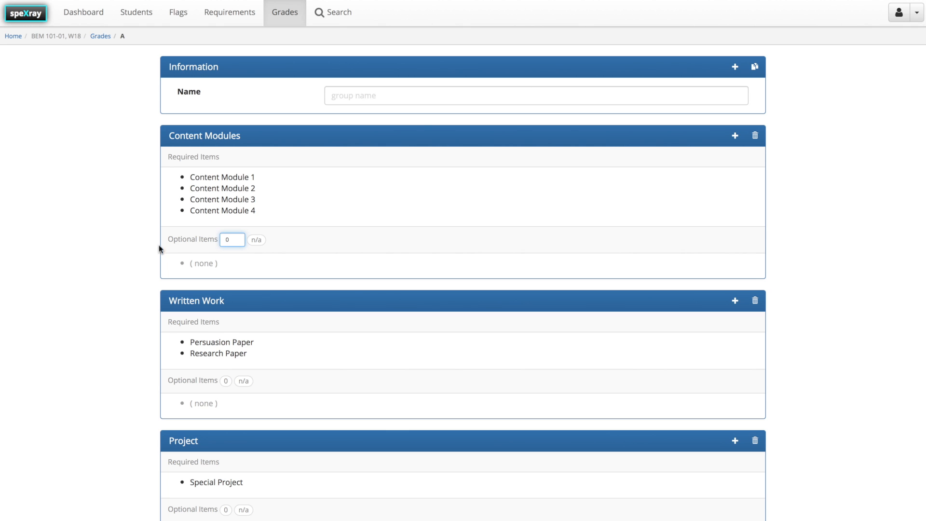
{"action": "left_click", "coordinate": [145, 251]}
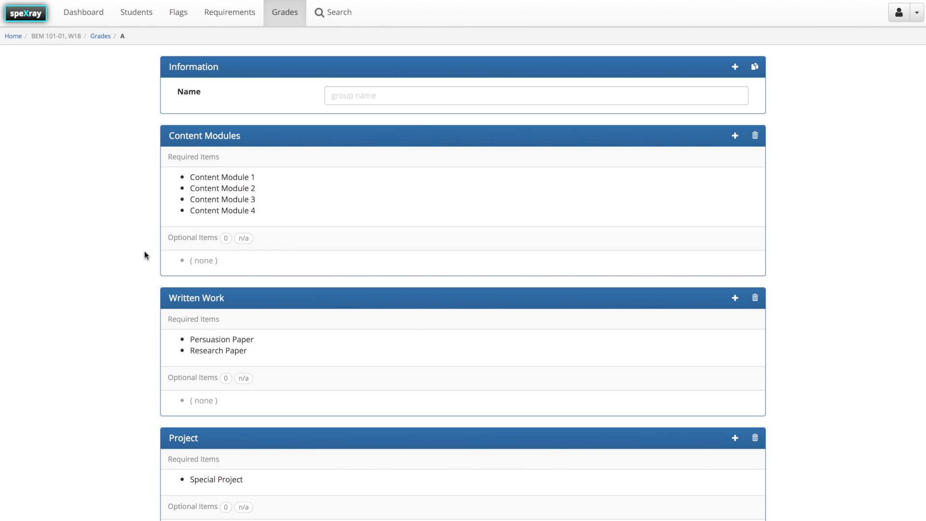
Go to the dashboard and open a student's checklist to examine the requirements of each letter grade.
{"action": "left_click", "coordinate": [86, 19]}
{"action": "left_click", "coordinate": [231, 130]}
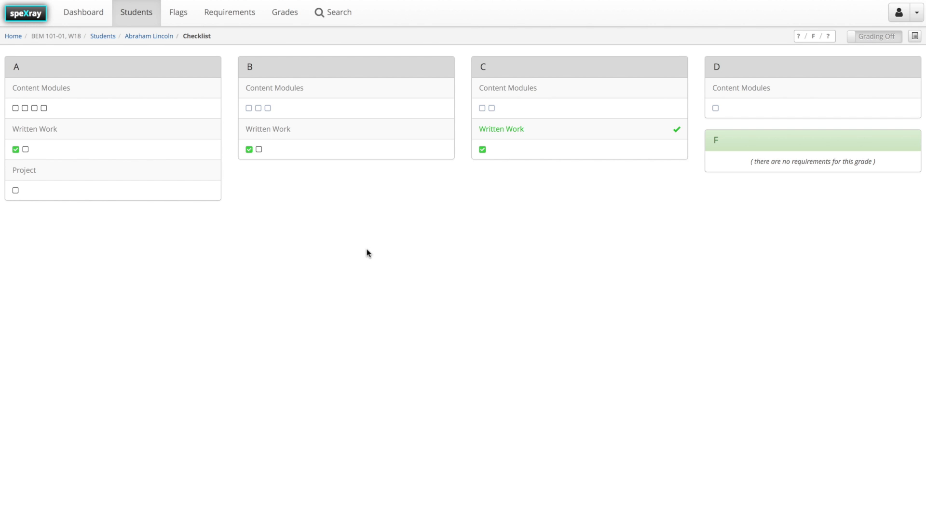